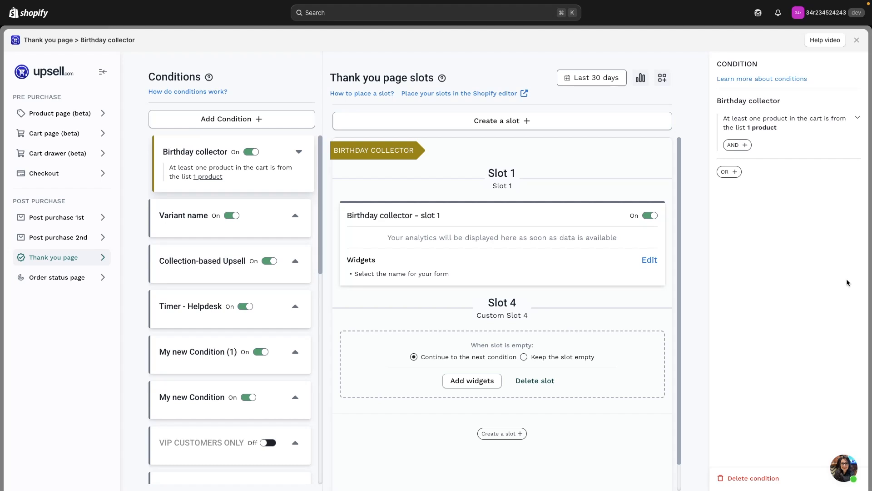
- Enable the Cart Drawer Slots app embed in the theme editor from the cart drawer slots page and save the theme
click(49, 154)
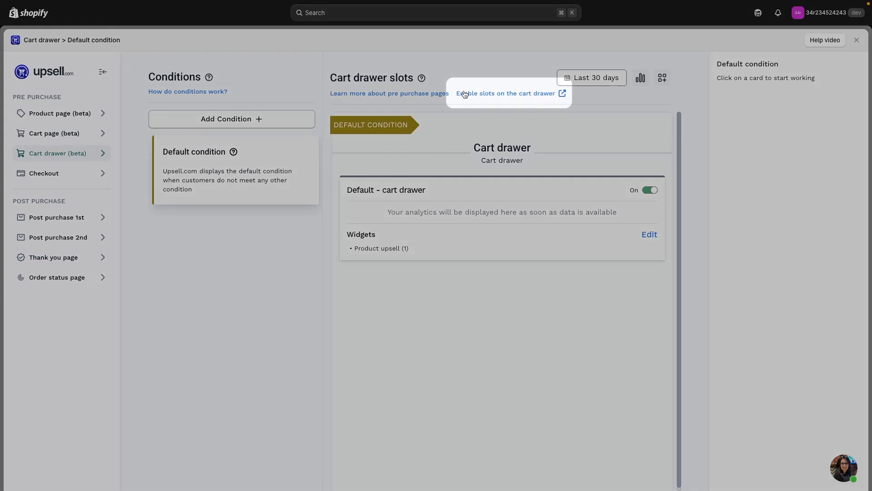
click(498, 95)
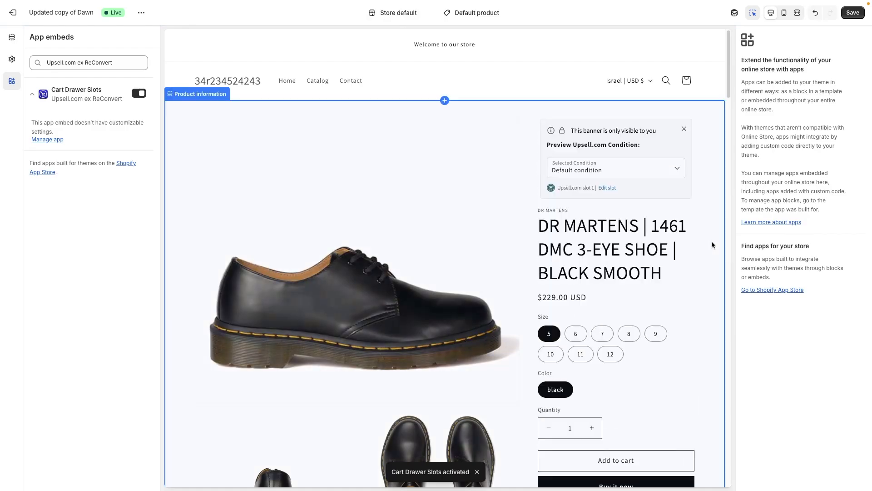
click(141, 95)
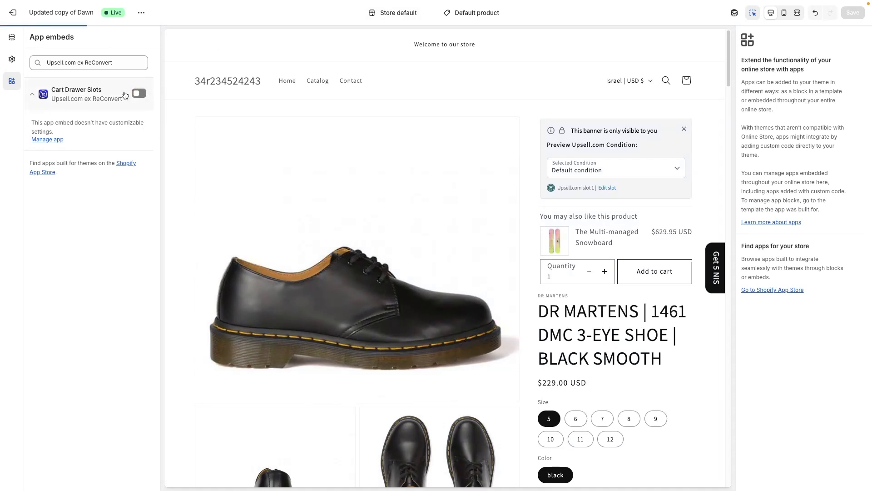
click(141, 94)
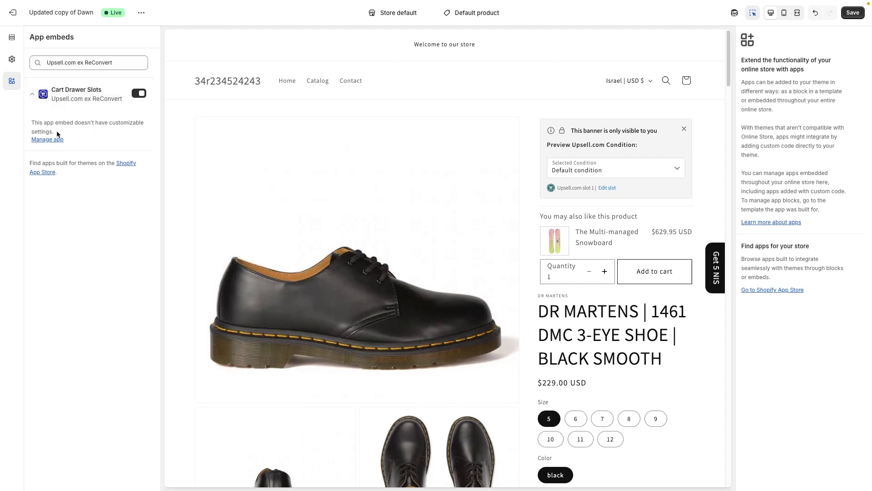
click(852, 13)
- Return to the Upsell.com app and add a Thank you page condition named Announcement Bar
click(24, 13)
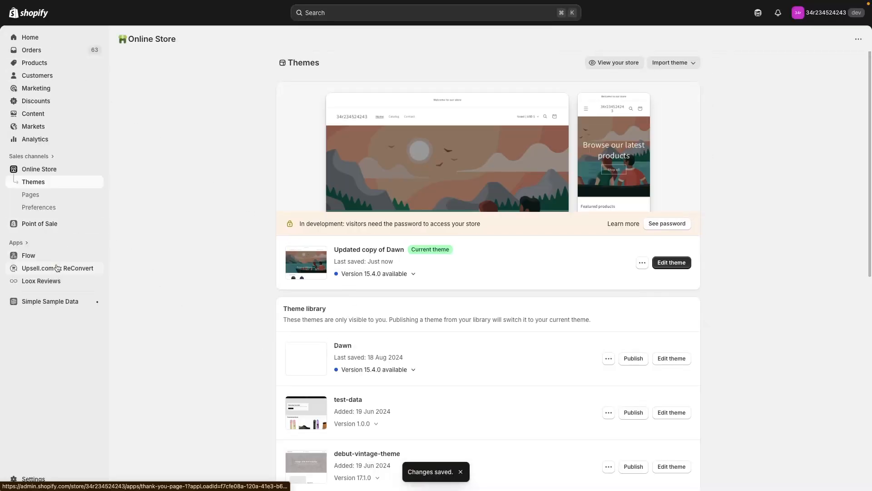
click(57, 268)
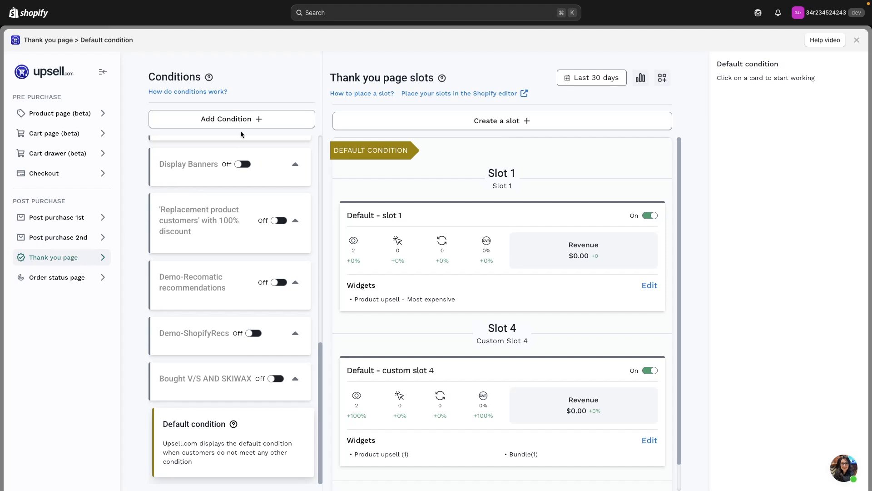
scroll(248, 164, up, 10)
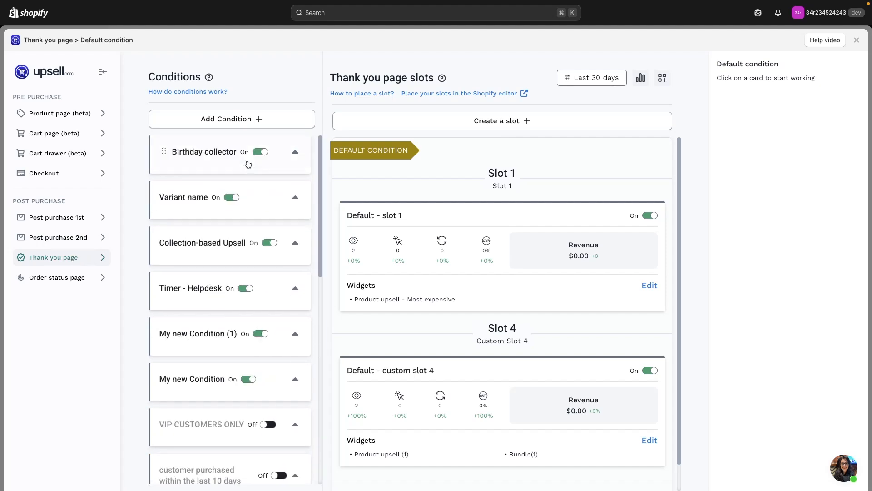
click(240, 121)
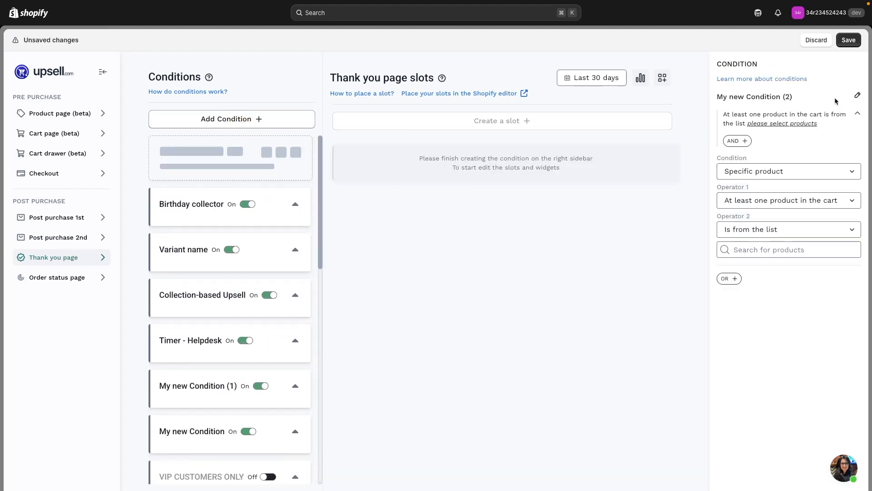
click(858, 95)
text(Announcement Bar)
key(Return)
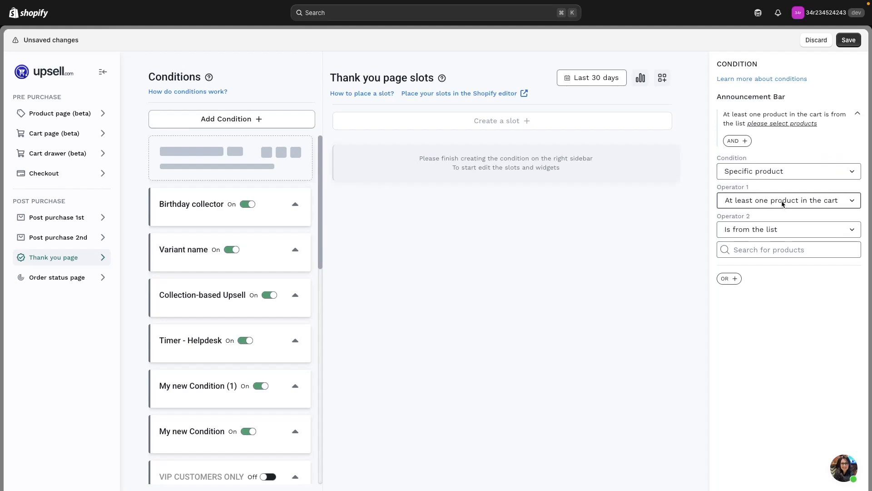
- Add the product NIKE | SWOOSH PRO FLAT PEAK CAP to the condition's product list and save the condition
click(767, 252)
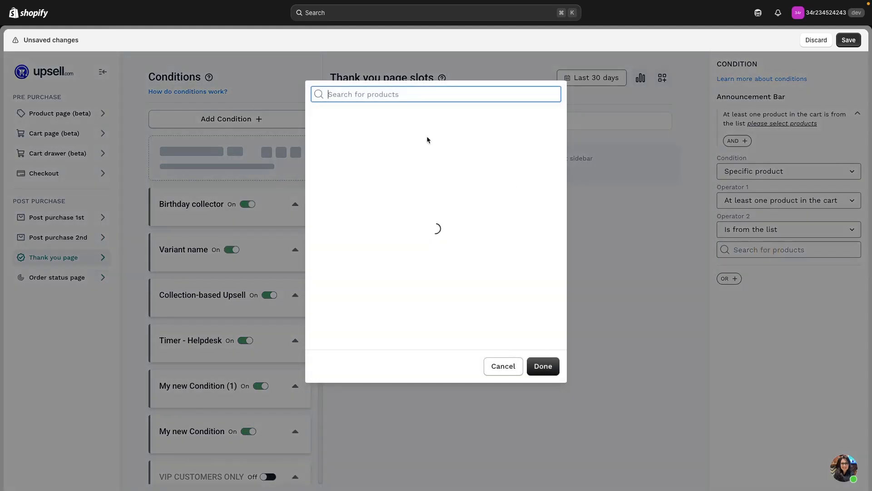
scroll(440, 200, down, 20)
scroll(437, 285, up, 1)
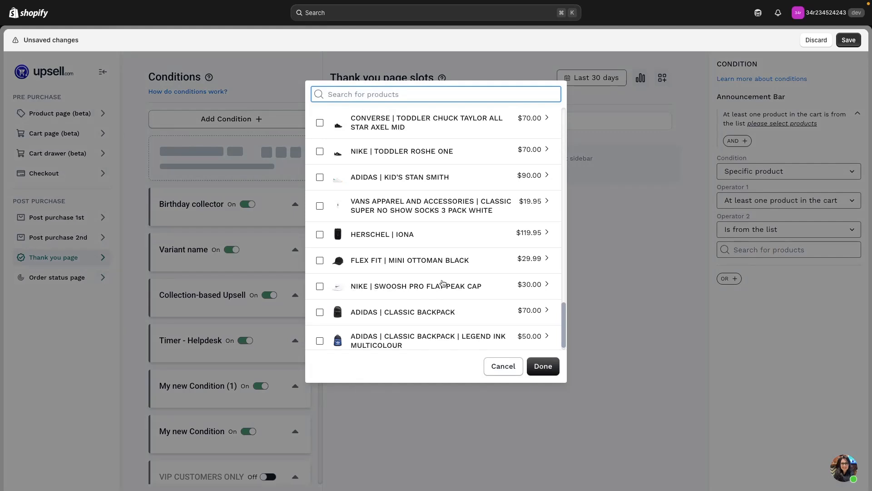
click(466, 286)
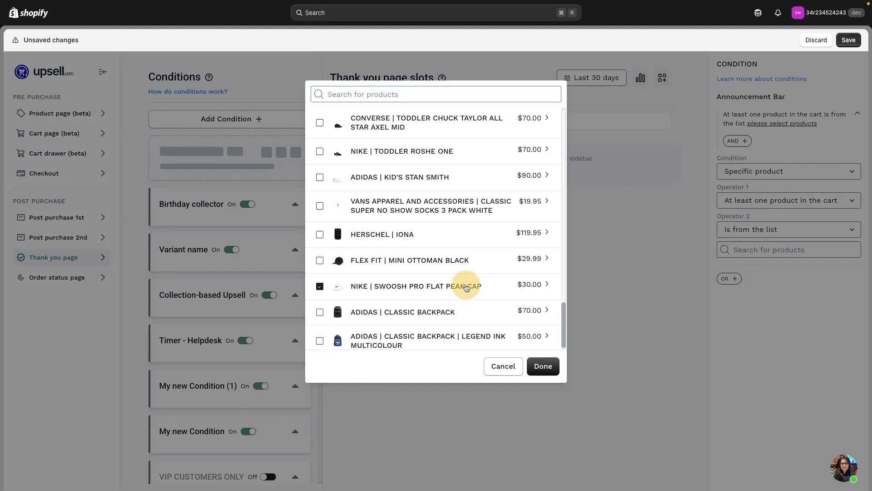
click(548, 366)
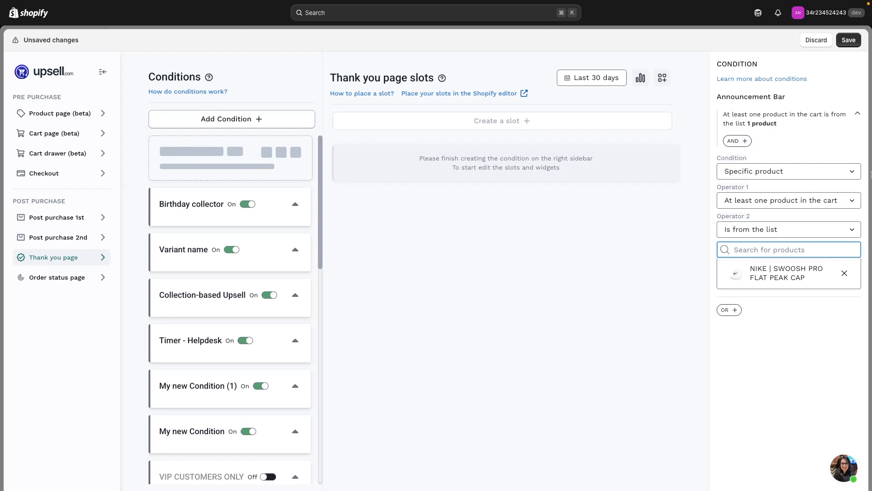
click(852, 41)
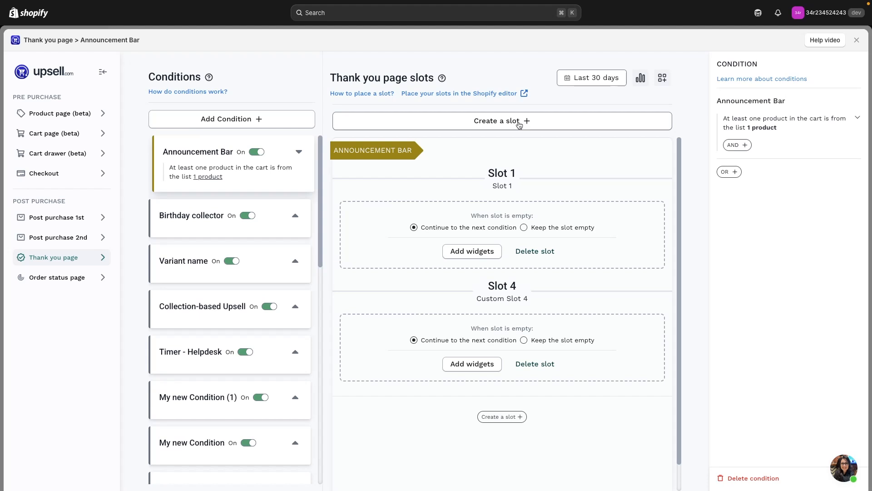
- Create a pre-made Announcement Bar slot for the Announcement Bar condition and return to the slots overview
click(550, 124)
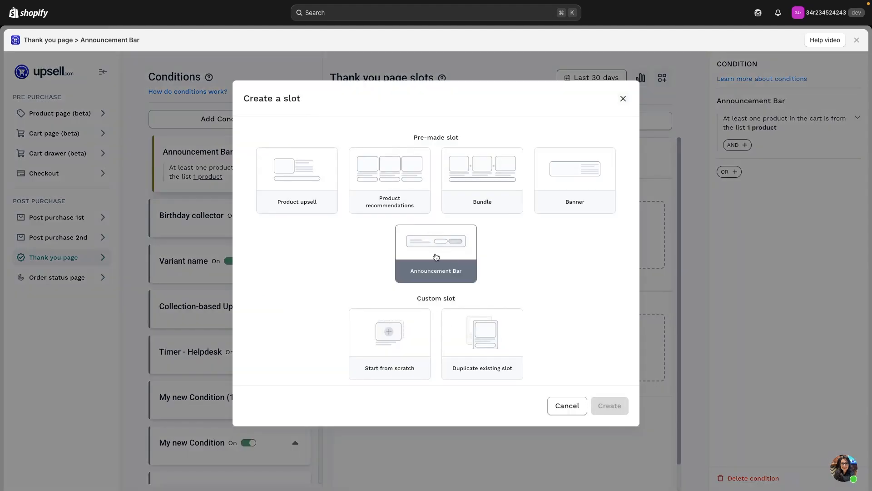
click(414, 232)
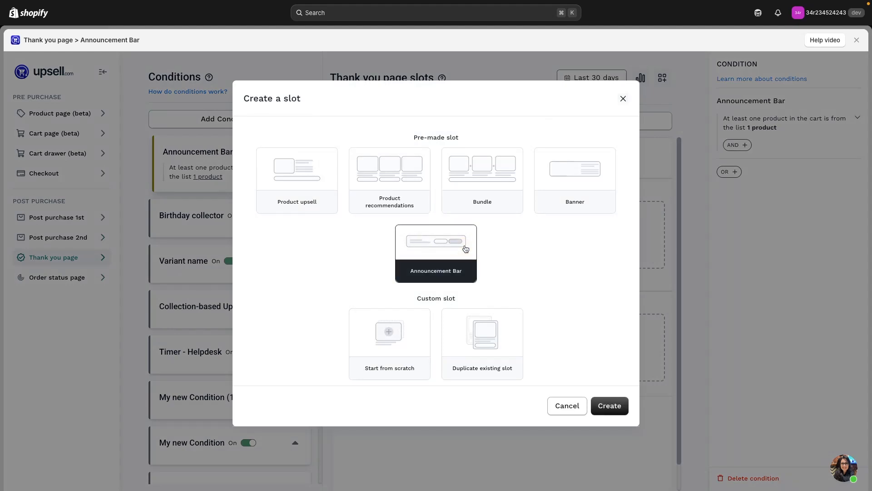
click(609, 405)
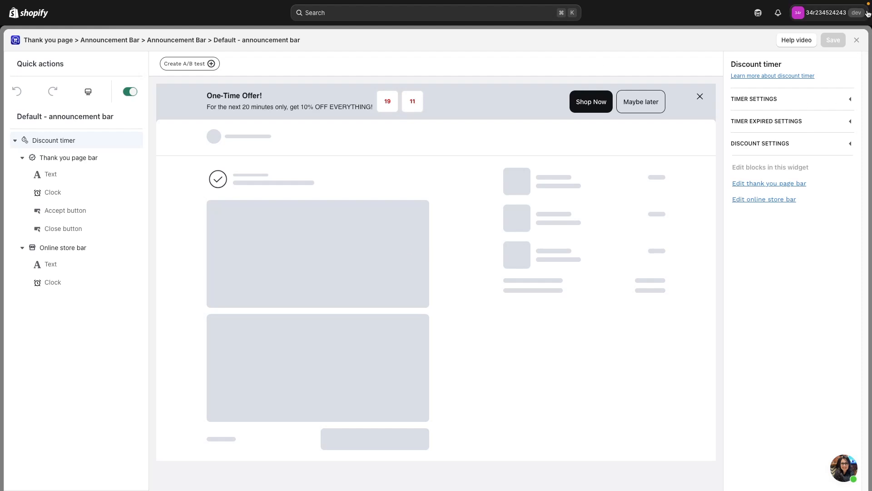
click(857, 40)
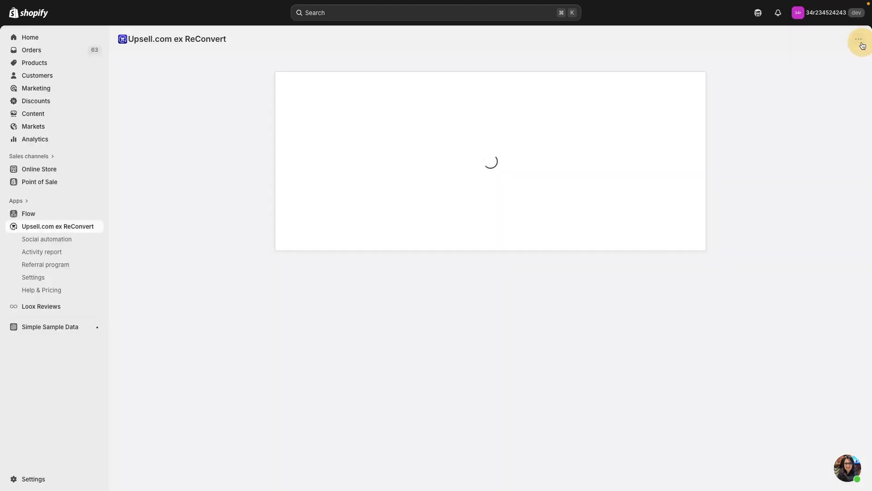
scroll(246, 218, up, 12)
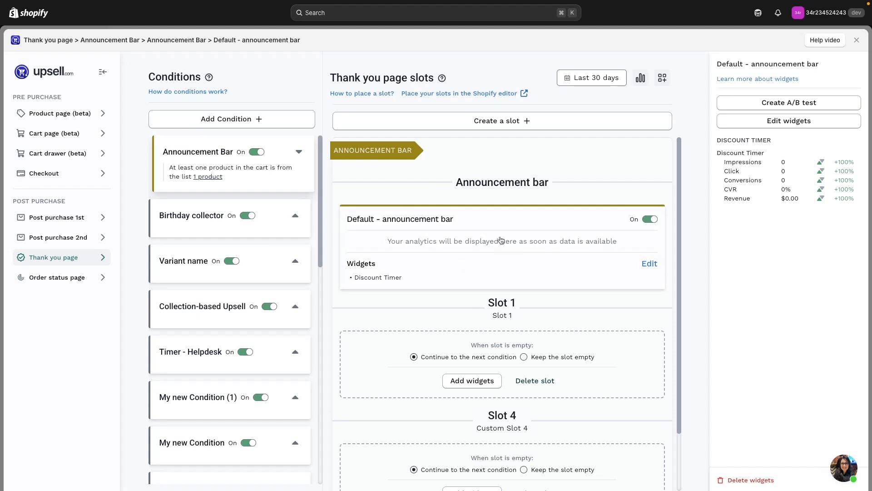
- Check in the Shopify editor whether the Announcement Bar block is placed on the Thank you page, and exit the editor
click(493, 93)
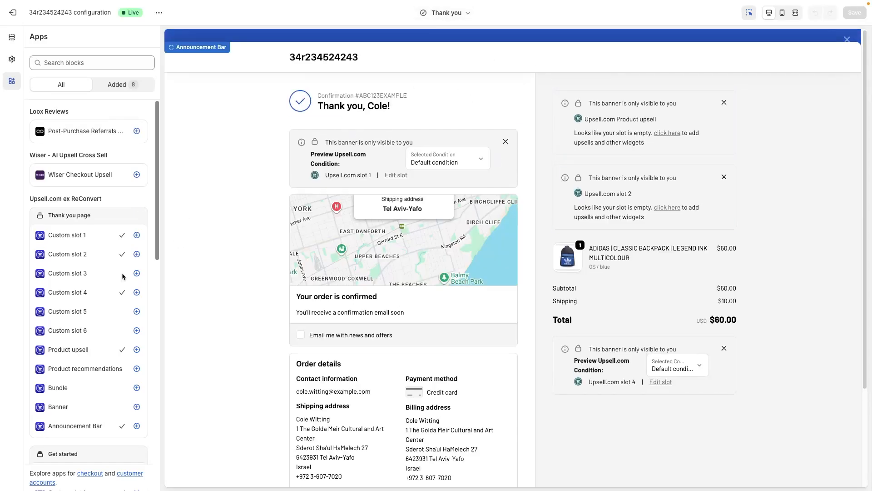
scroll(121, 250, down, 3)
scroll(61, 275, up, 2)
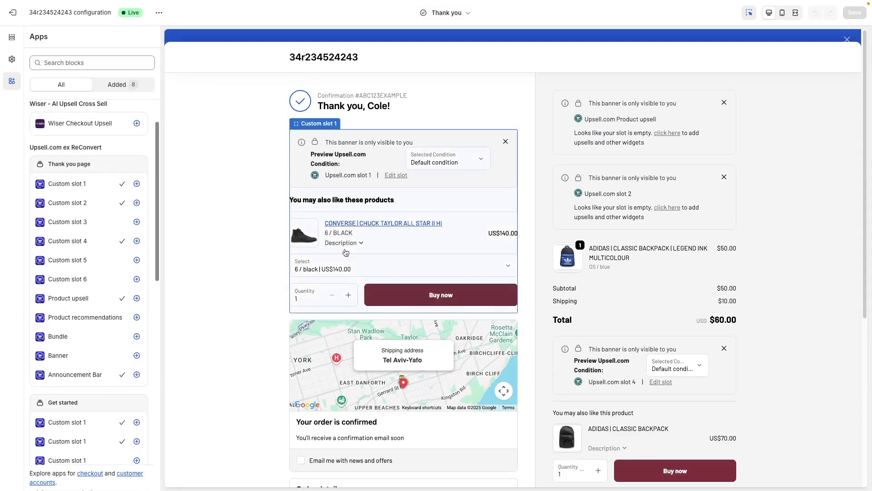
click(136, 375)
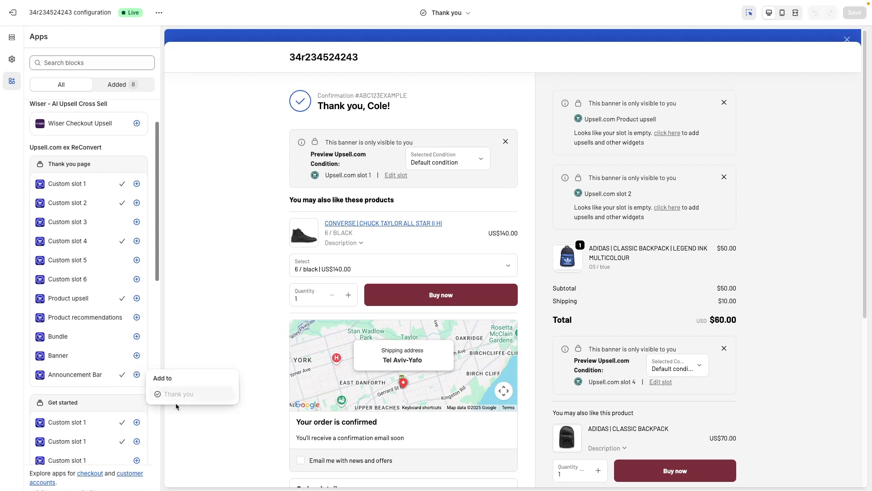
click(223, 296)
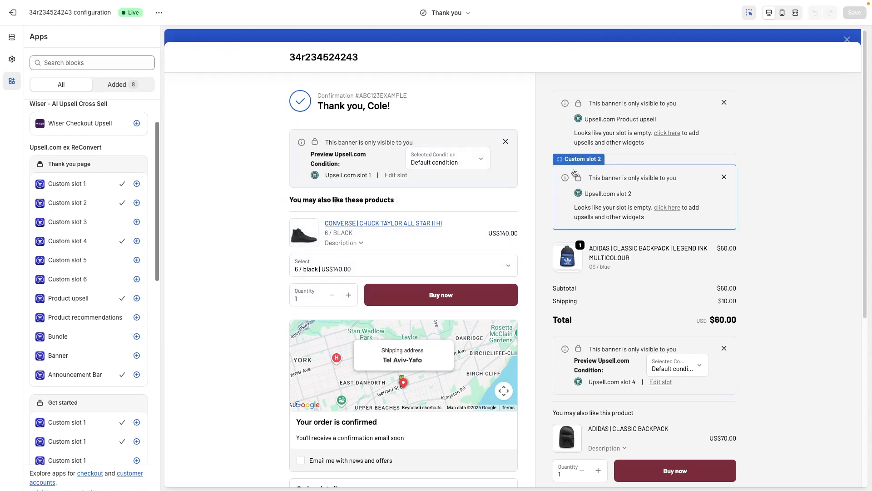
scroll(409, 172, down, 2)
scroll(389, 240, up, 2)
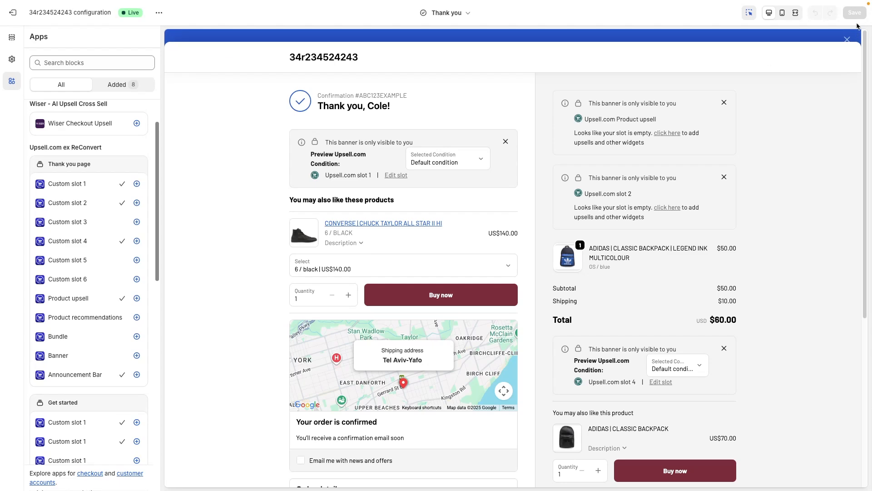
click(13, 12)
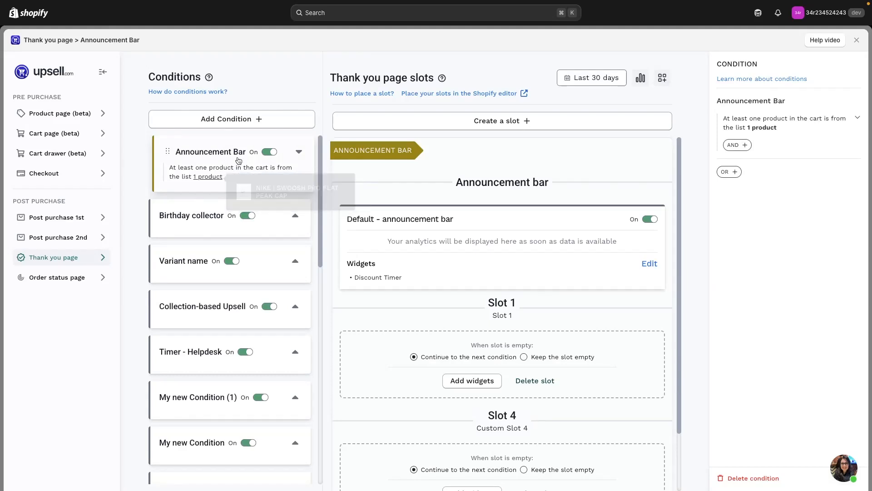
- Open the announcement bar slot's widget editor and show the settings of the thank you page bar's Text block
click(650, 264)
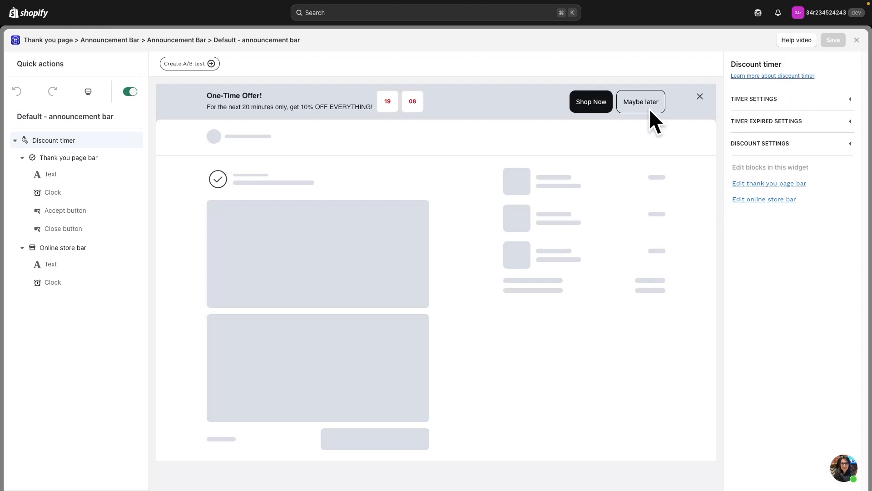
click(80, 164)
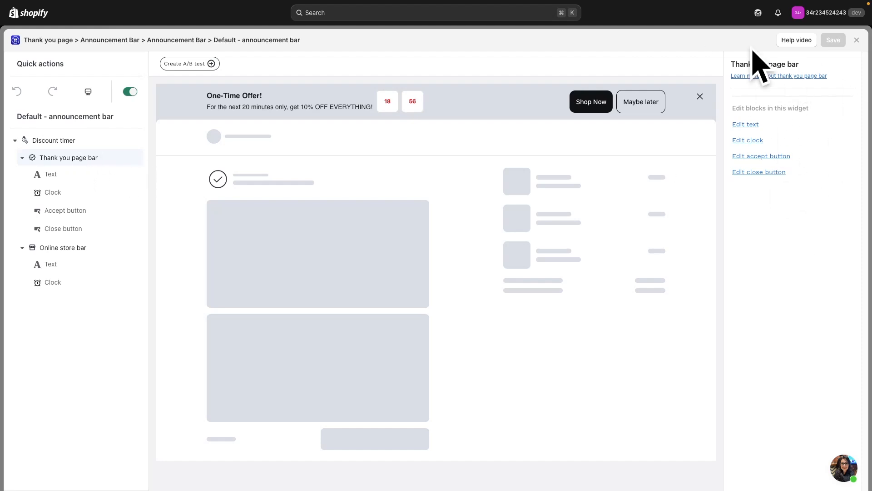
click(65, 176)
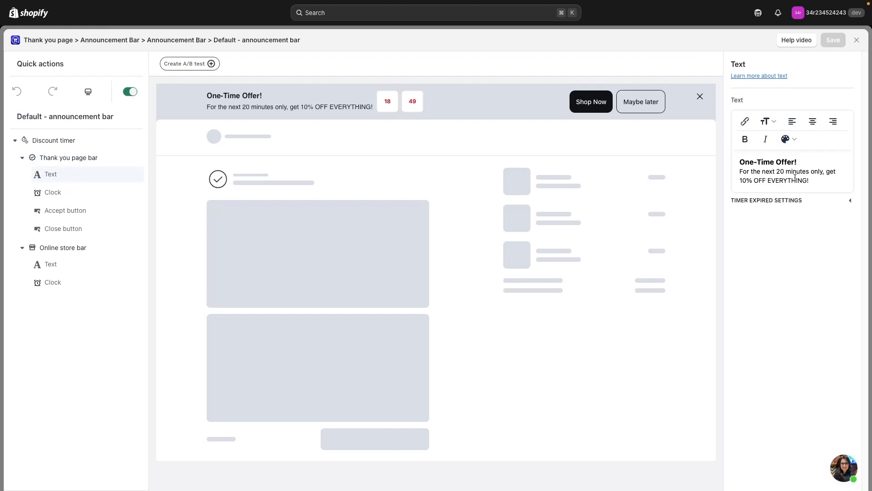
- Select the whole One-Time Offer text, try centre and right alignment on it, and left-align it
drag(210, 100, 378, 117)
click(456, 138)
drag(811, 177, 740, 160)
click(811, 180)
drag(811, 179, 737, 161)
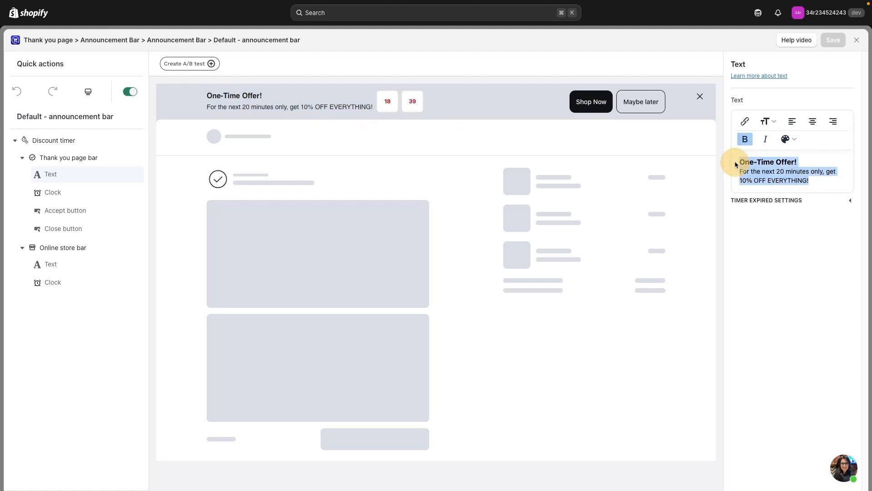
click(775, 122)
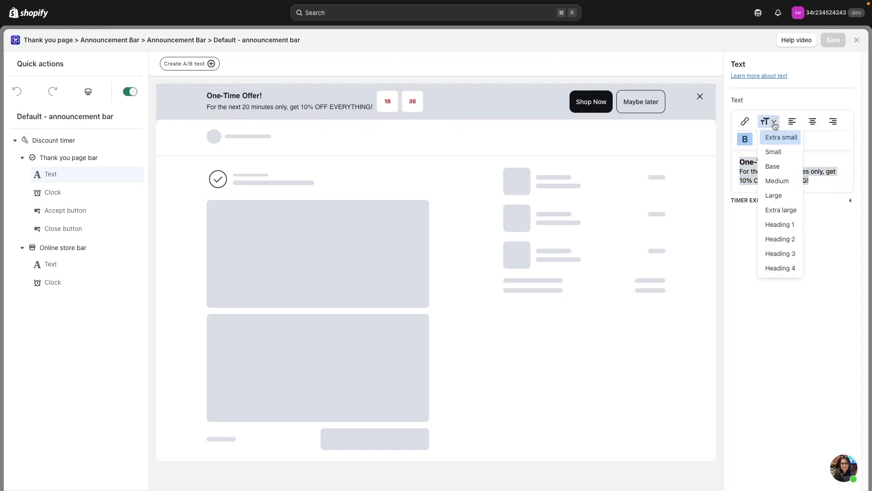
click(812, 142)
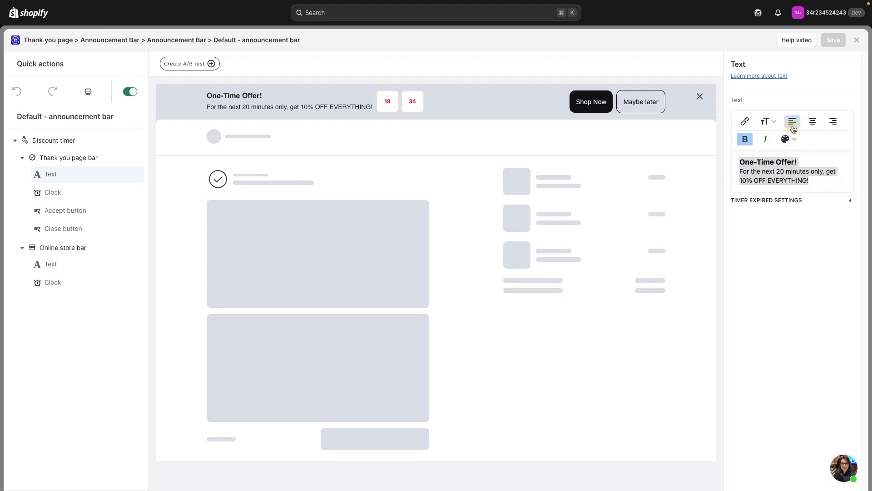
click(813, 121)
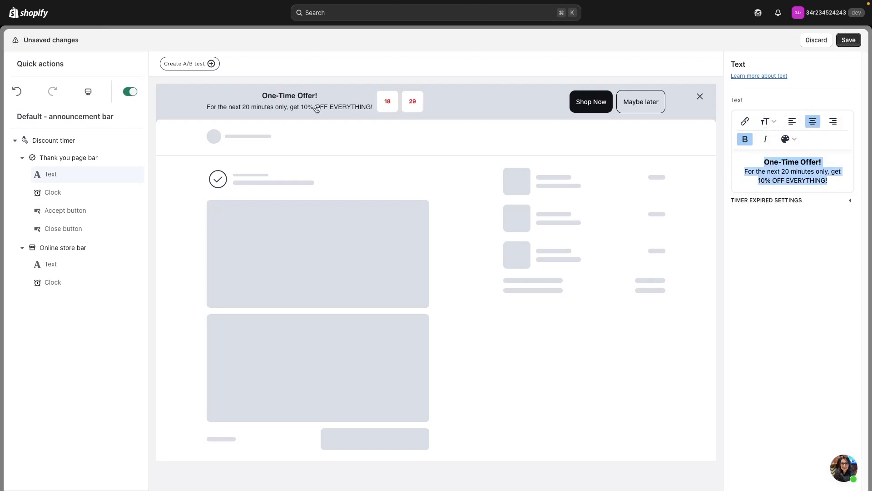
click(793, 121)
- Make the whole One-Time Offer text Extra large, bold and italic, leaving it without a link
click(767, 122)
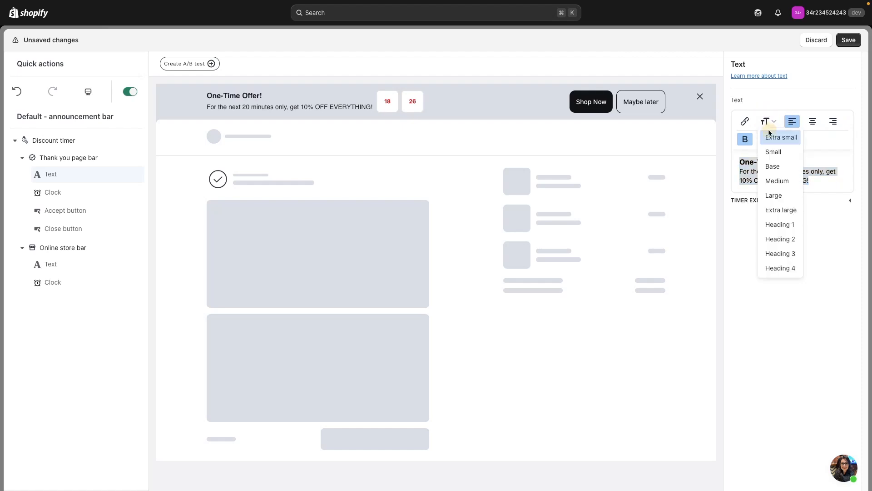
click(783, 210)
click(745, 121)
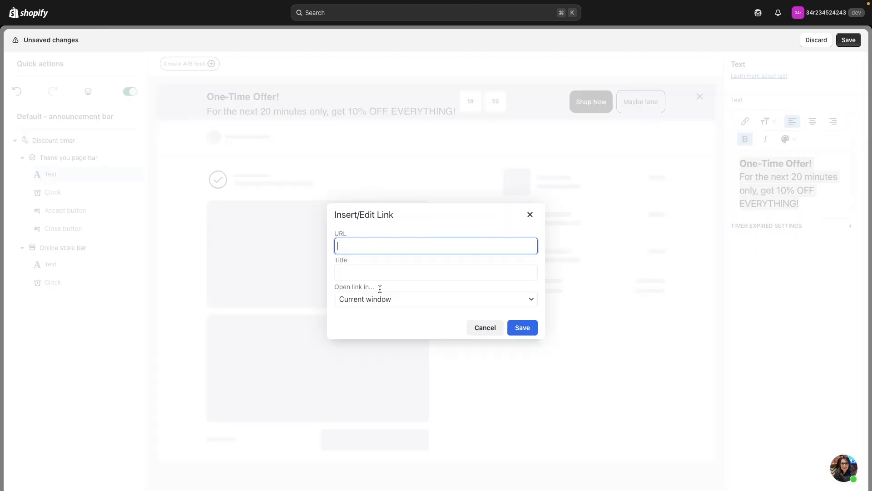
click(530, 214)
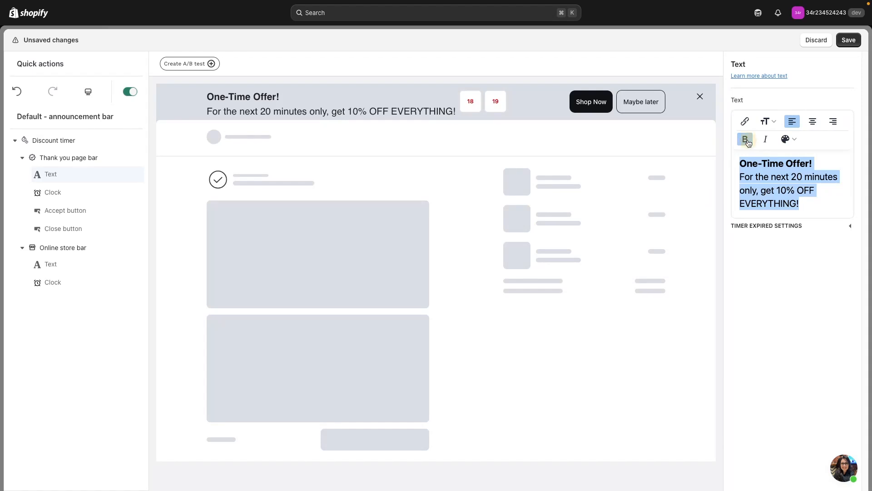
click(746, 139)
click(745, 139)
click(765, 139)
- Try the Default, Accent, Subdued, Info, Success and Warning colours on the whole offer text
click(789, 139)
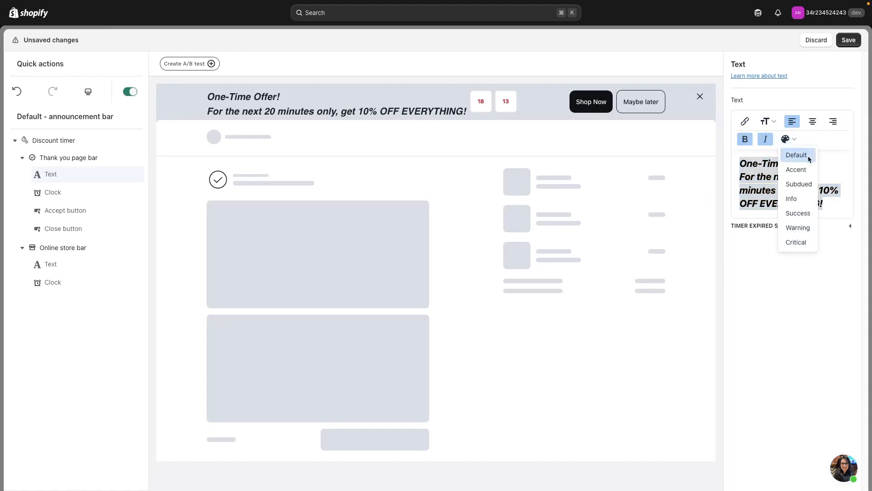
click(797, 155)
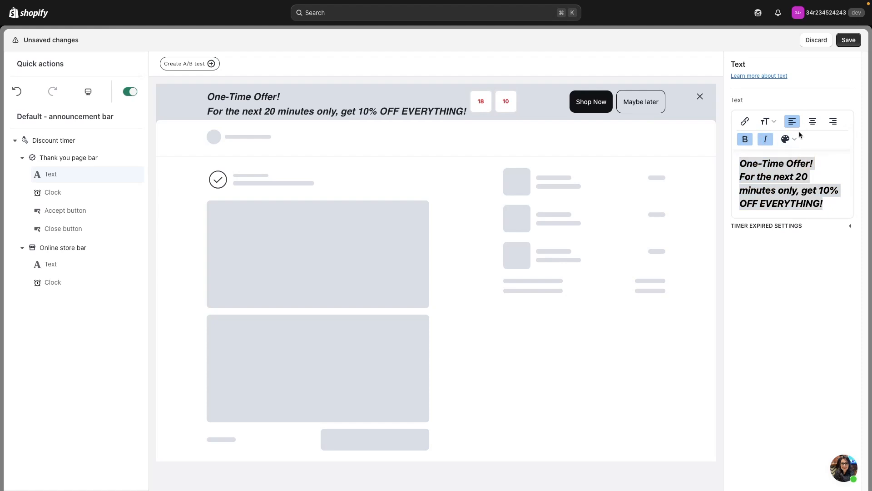
click(818, 200)
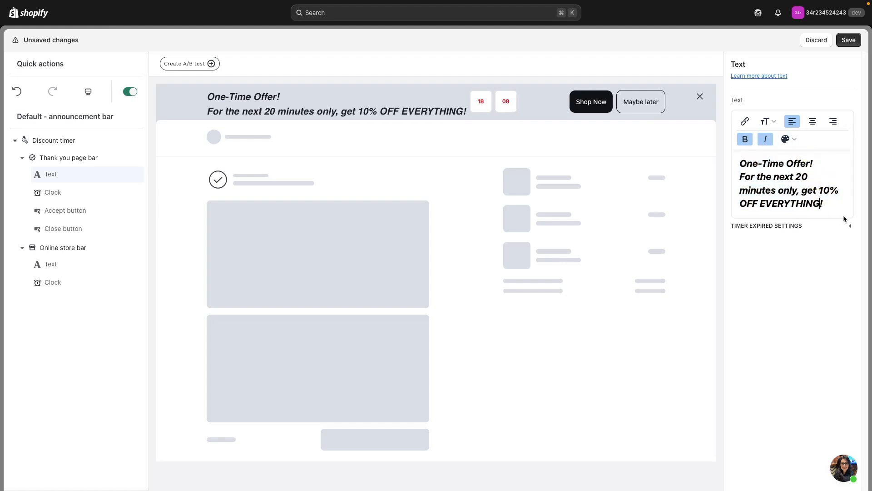
key(super+a)
click(789, 139)
click(796, 167)
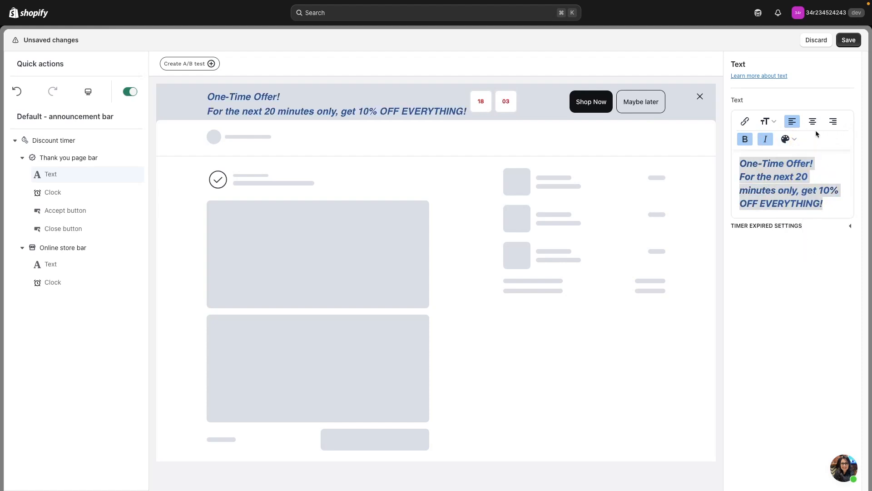
click(789, 139)
click(797, 181)
click(789, 139)
click(805, 196)
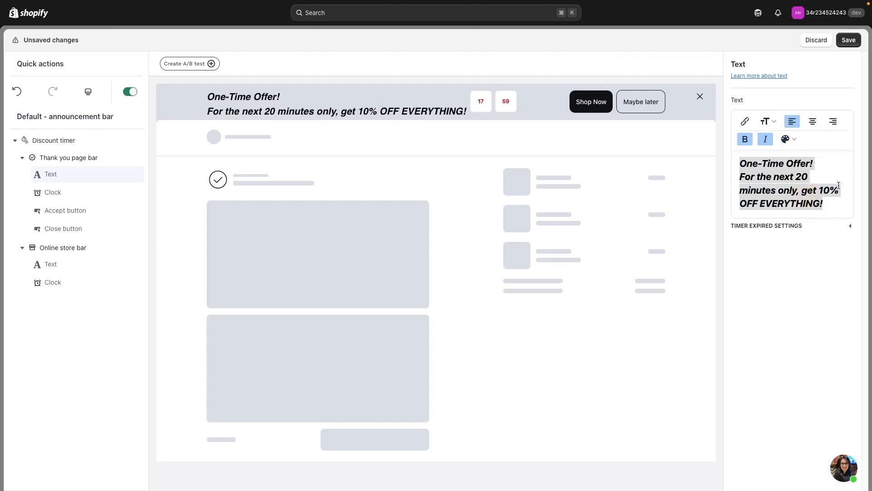
click(789, 139)
click(800, 212)
- Give the offer text the Critical colour and centre alignment, and save the changes
click(788, 139)
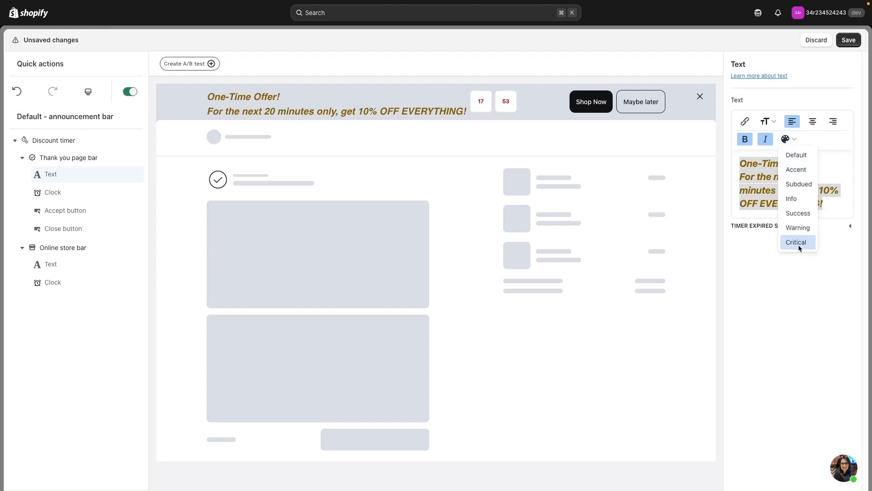
click(799, 244)
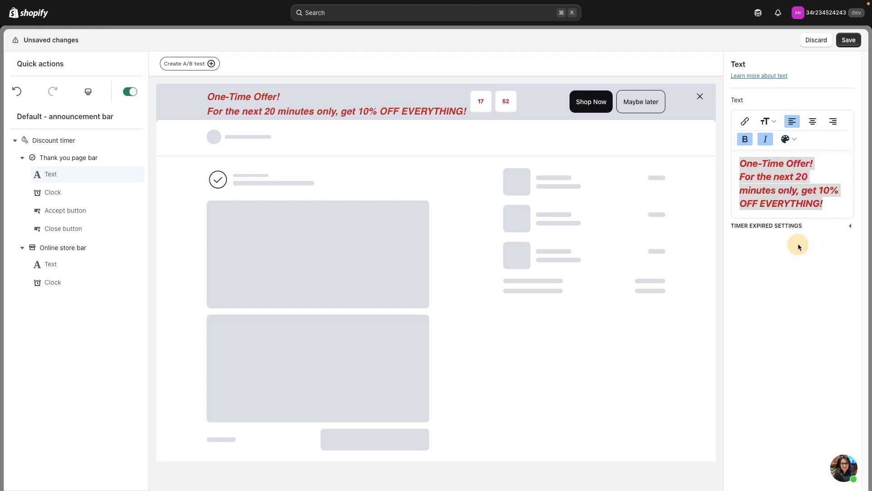
click(791, 140)
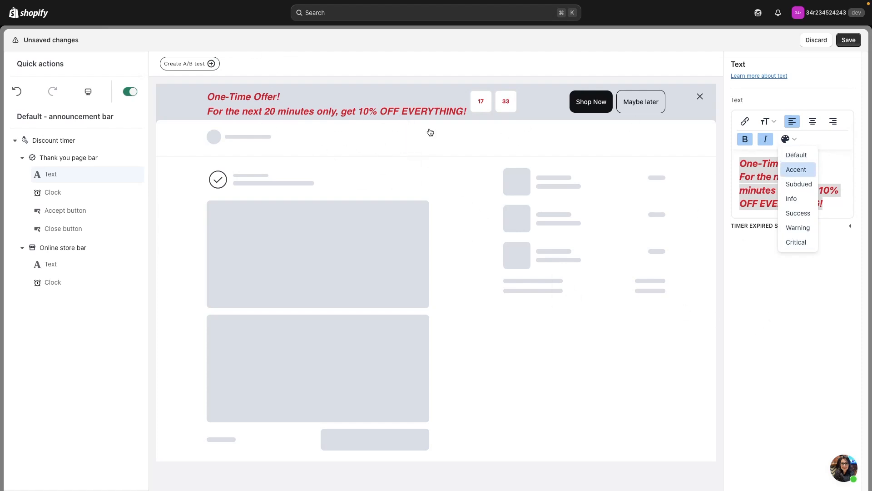
click(734, 239)
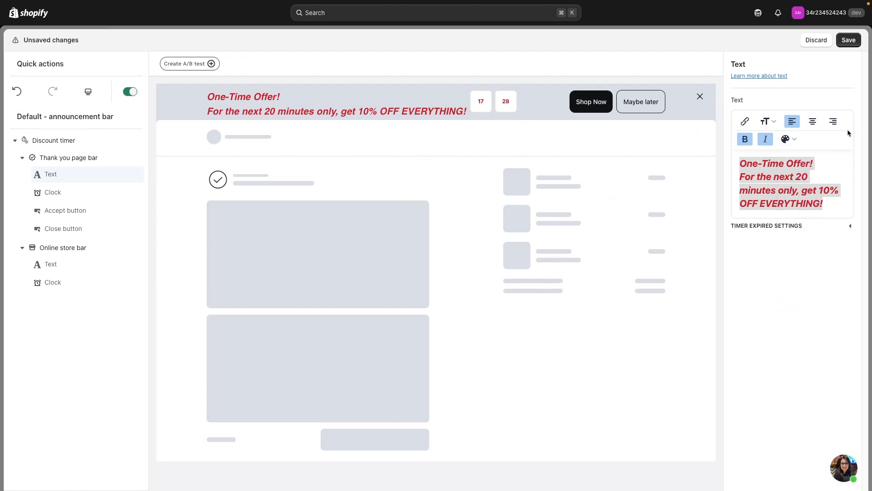
click(813, 121)
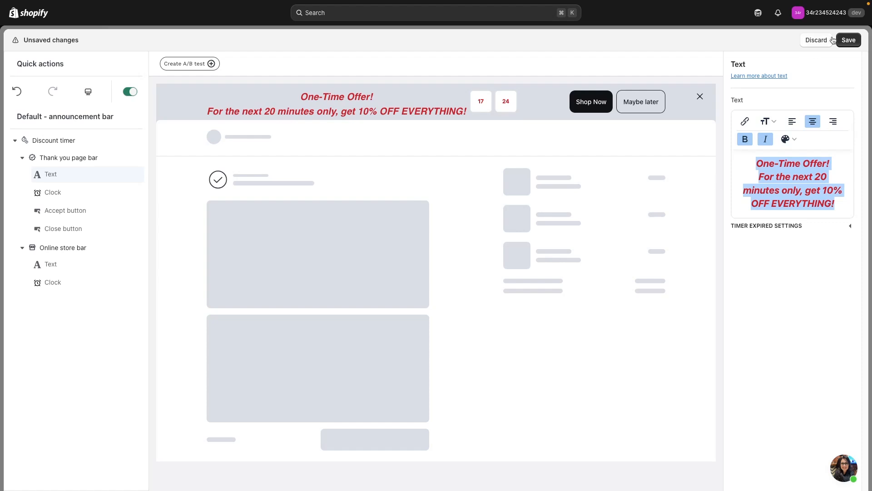
click(848, 40)
- Show the time separator in the thank you page bar's Clock block, keeping the Base clock background
click(63, 195)
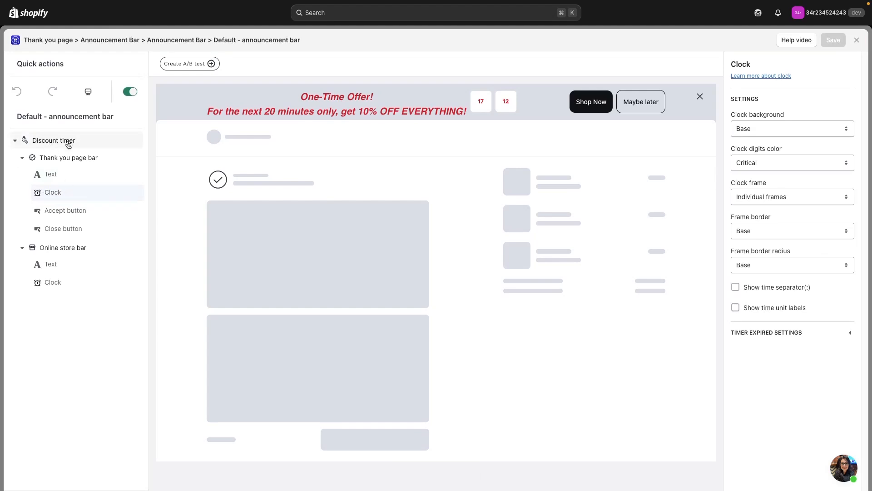
click(813, 129)
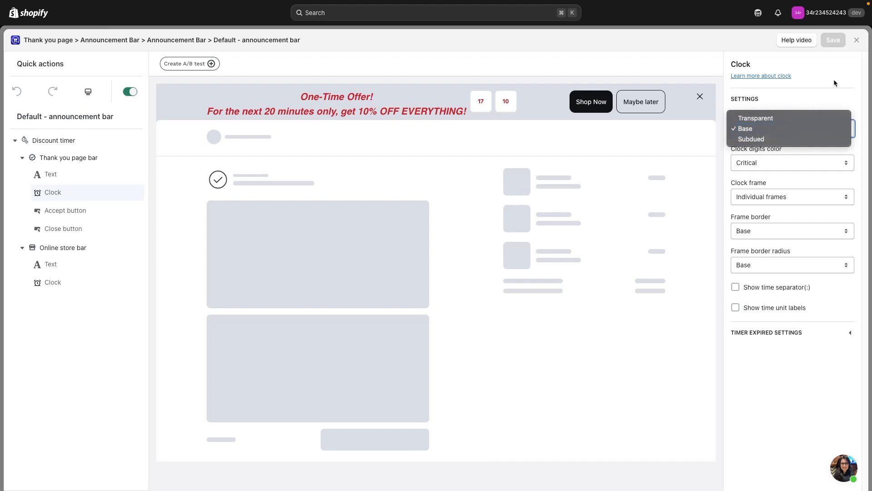
click(847, 93)
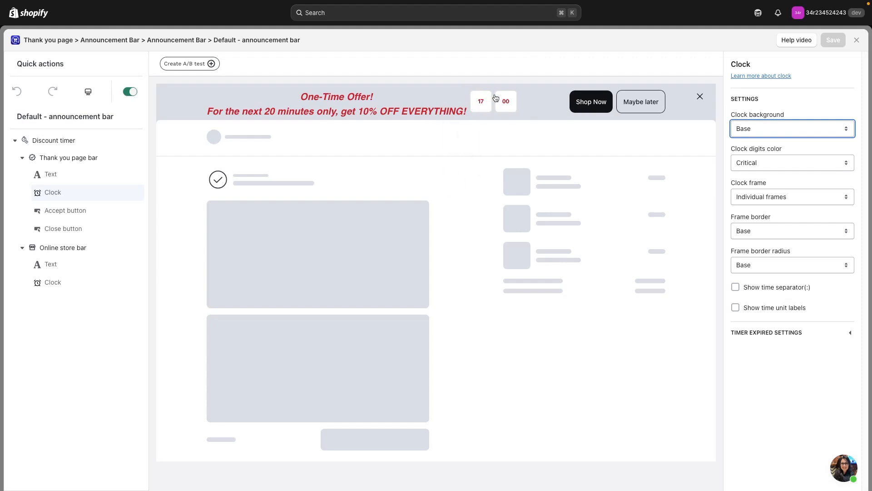
click(736, 287)
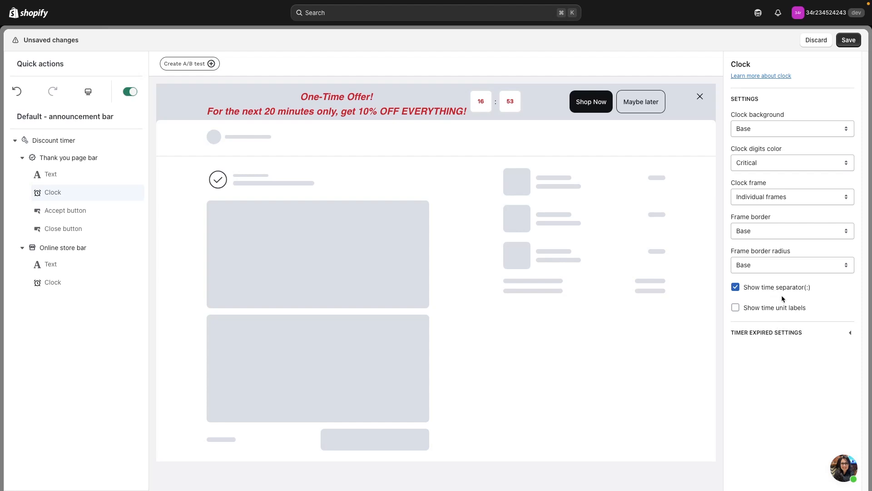
- Show time unit labels on the clock, labelled "minutes" and "seconds", and save the changes
click(790, 309)
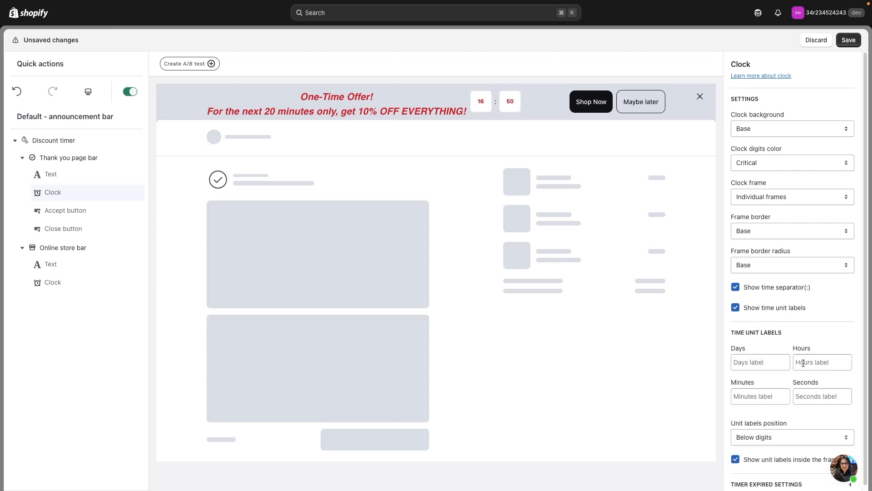
click(762, 396)
text(minutes)
click(825, 397)
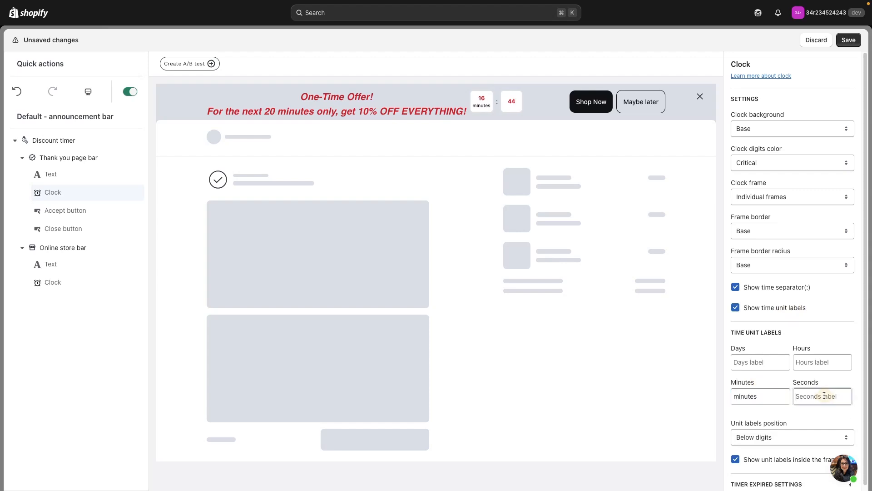
text(seconds)
click(715, 401)
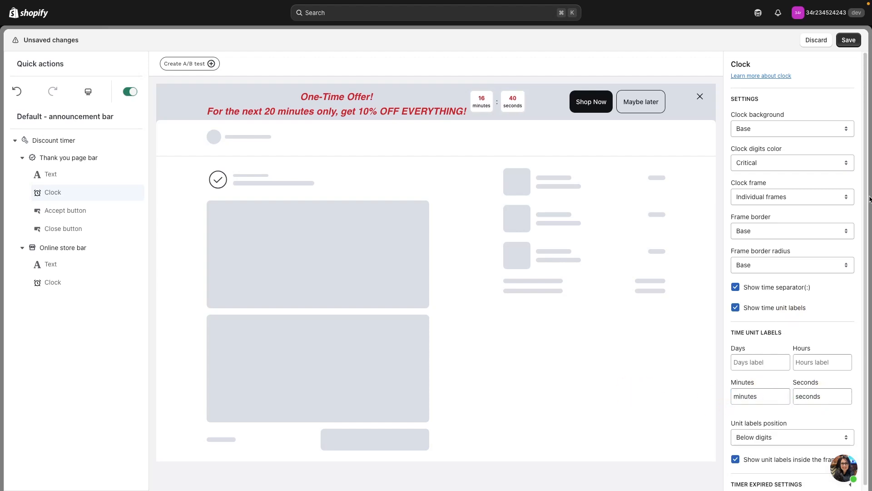
click(848, 40)
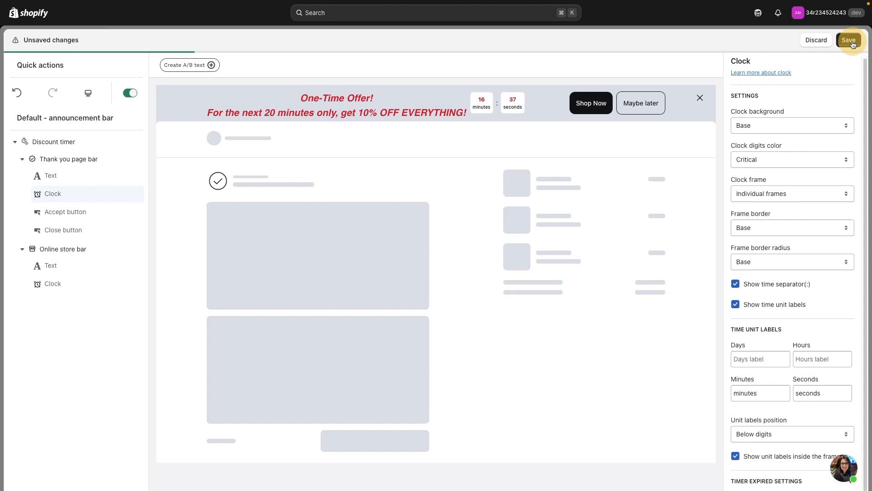
- Open the thank you page bar's Accept button settings, try the Secondary and Plain button types, and set it back to Primary
click(84, 214)
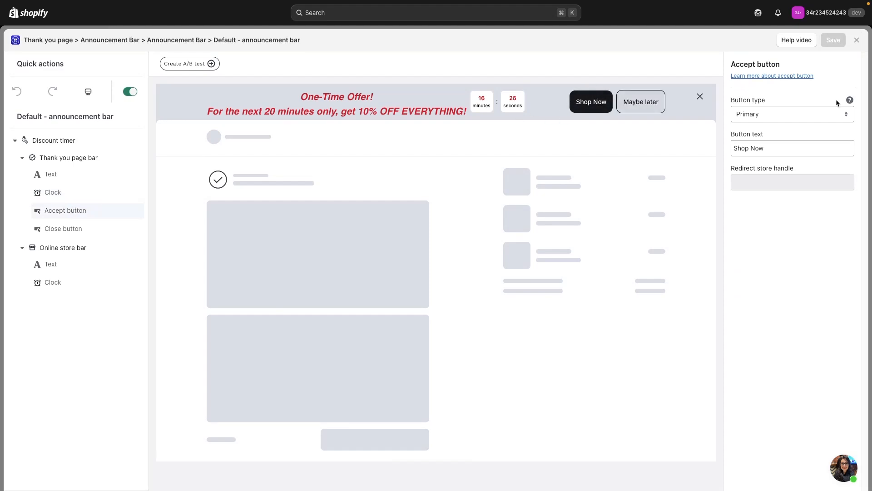
click(818, 118)
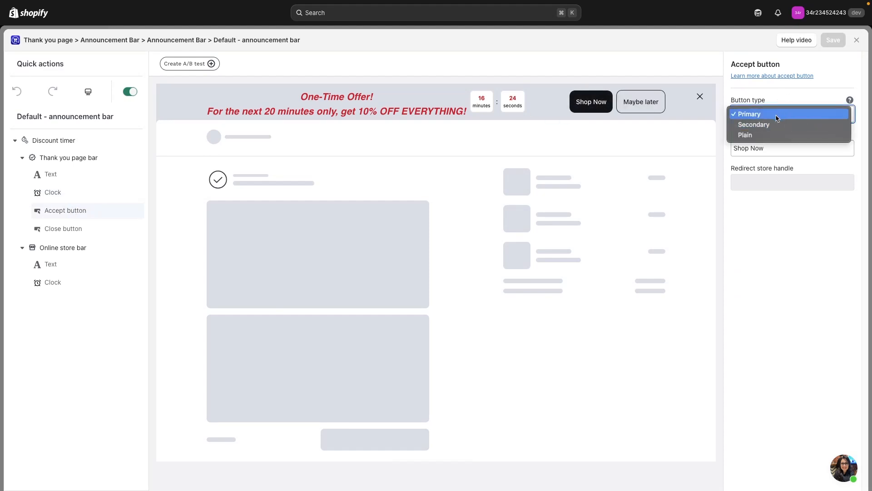
click(807, 125)
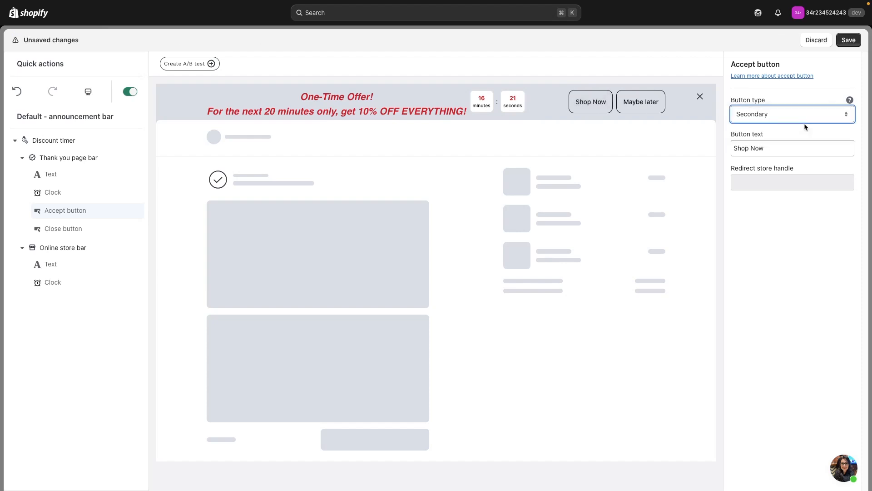
click(851, 120)
click(794, 126)
click(793, 115)
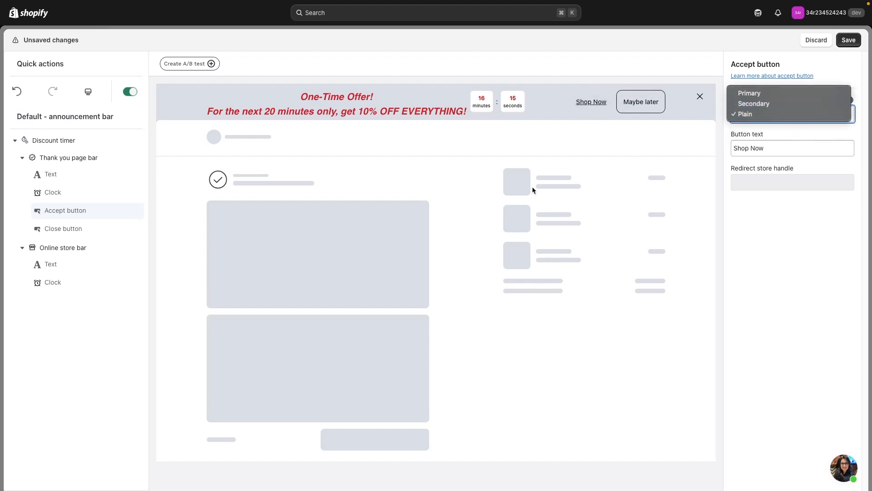
click(755, 94)
- Change the accept button's text to "Secure your 20% discount - storewide!" and save the changes
drag(793, 149, 672, 143)
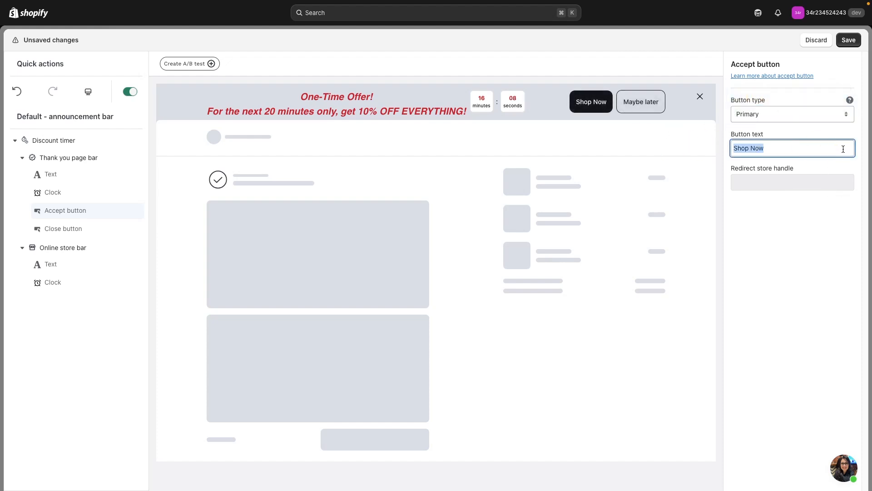
text(Secure your 20% discount - storewide!)
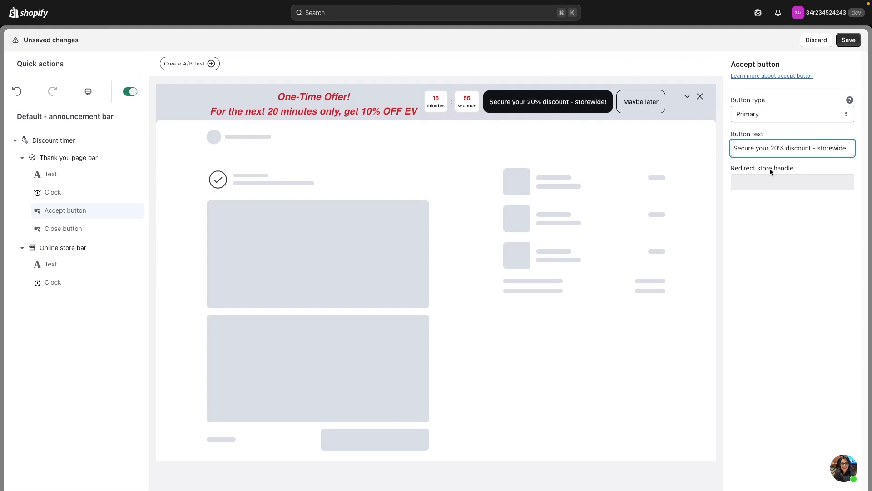
click(857, 44)
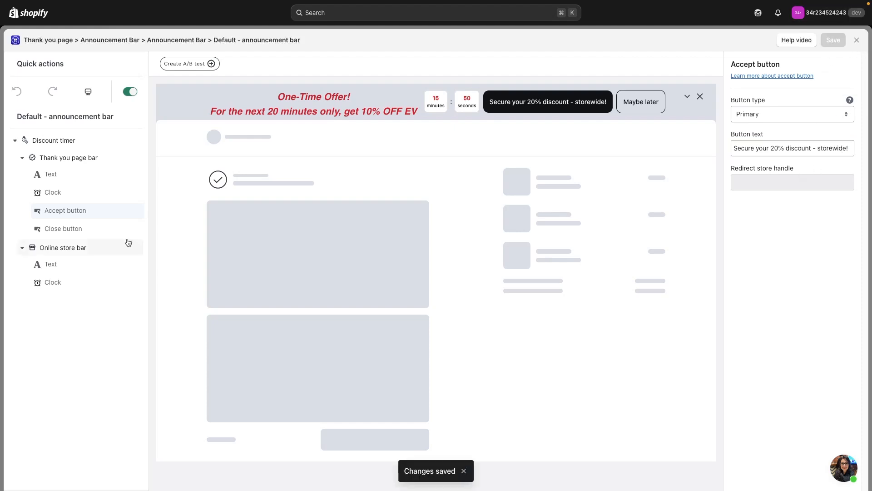
- Open the thank you page bar's Close button settings, try hiding the button, and show it again
click(97, 232)
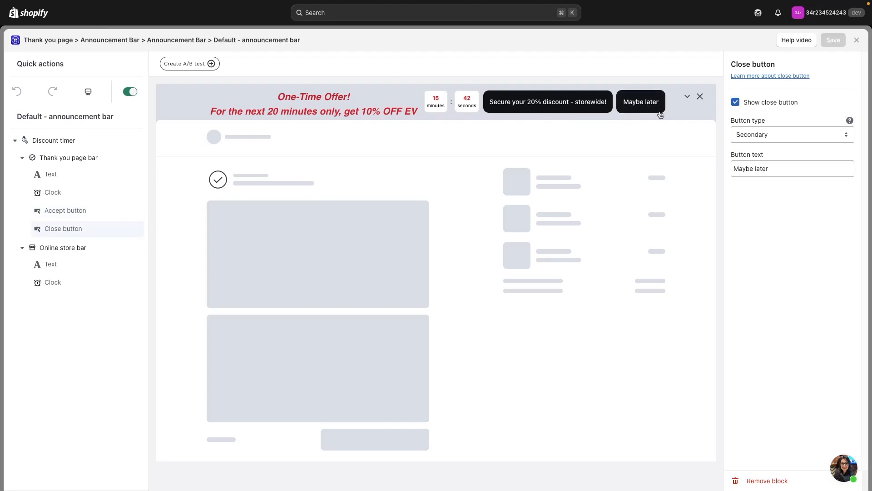
click(735, 102)
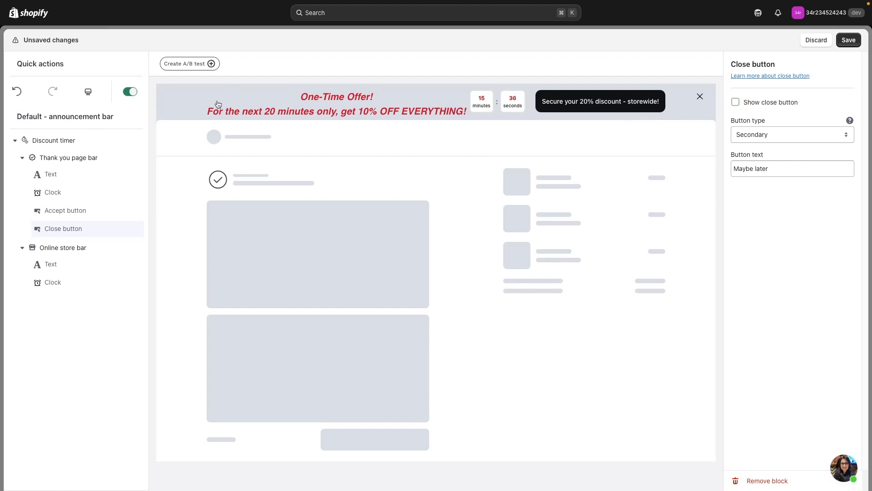
click(736, 103)
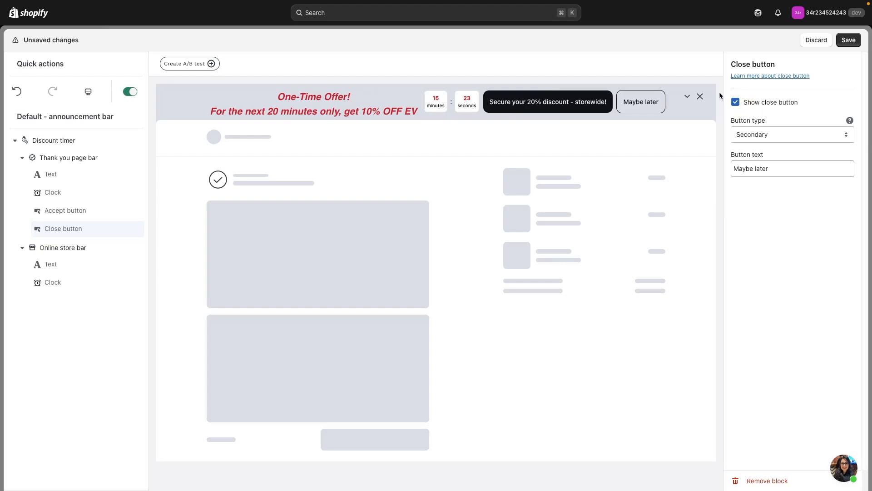
- Set the close button's type to Plain and its text to "No thank you"
click(770, 133)
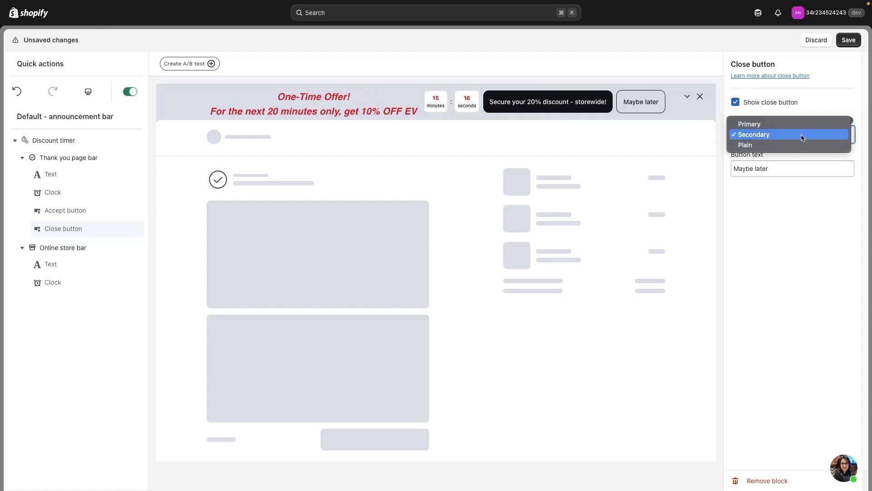
click(786, 144)
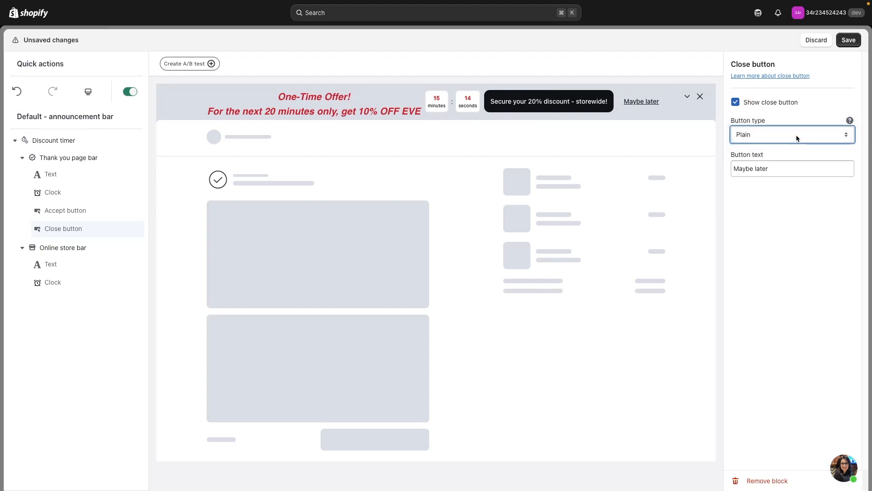
click(752, 145)
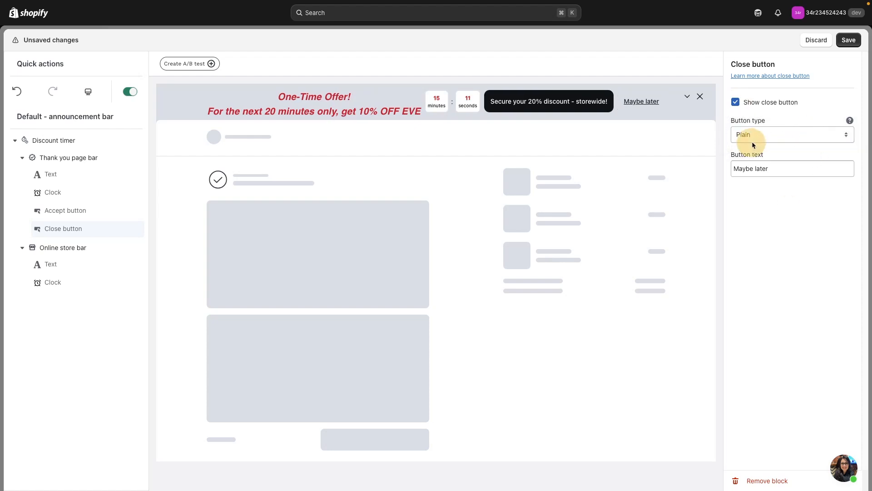
triple_click(802, 175)
text(No thank you)
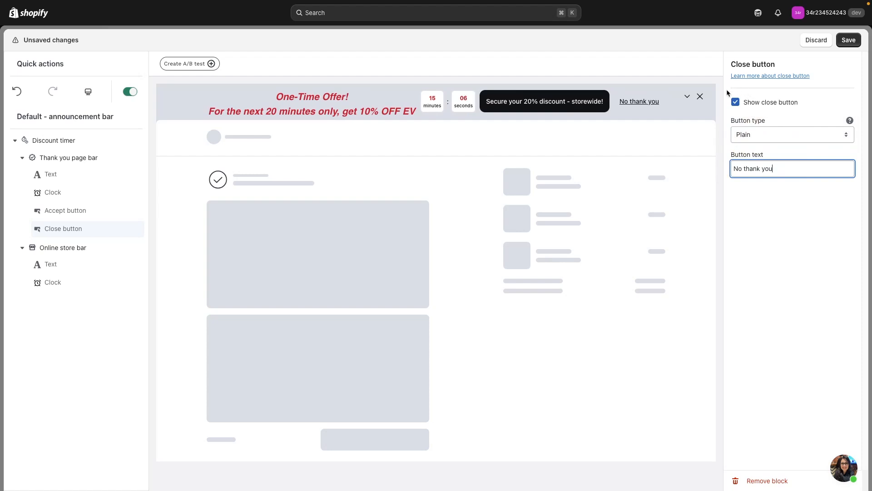
- Clear the thank you page bar's close button text, hide the close button, and save the changes
key(super+a)
key(BackSpace)
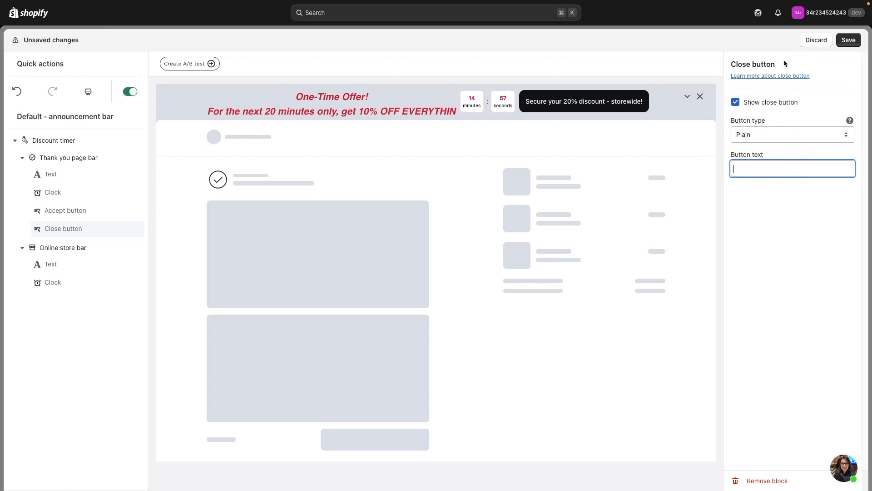
click(736, 103)
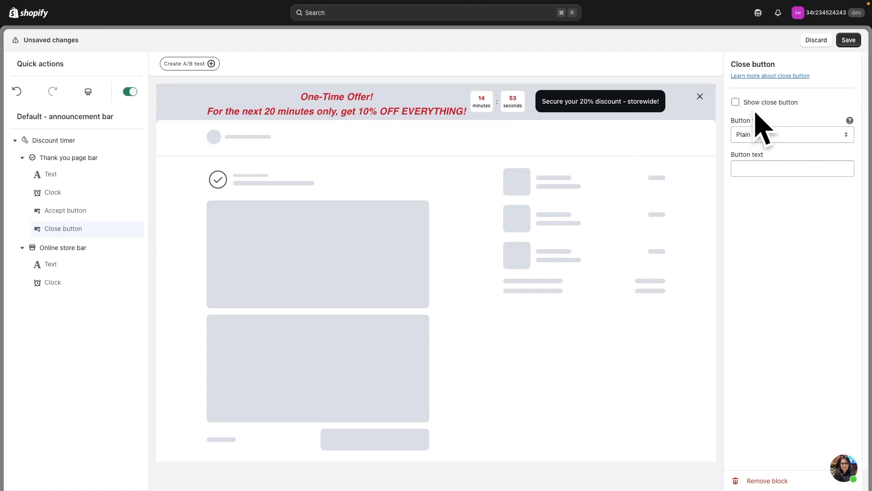
click(849, 40)
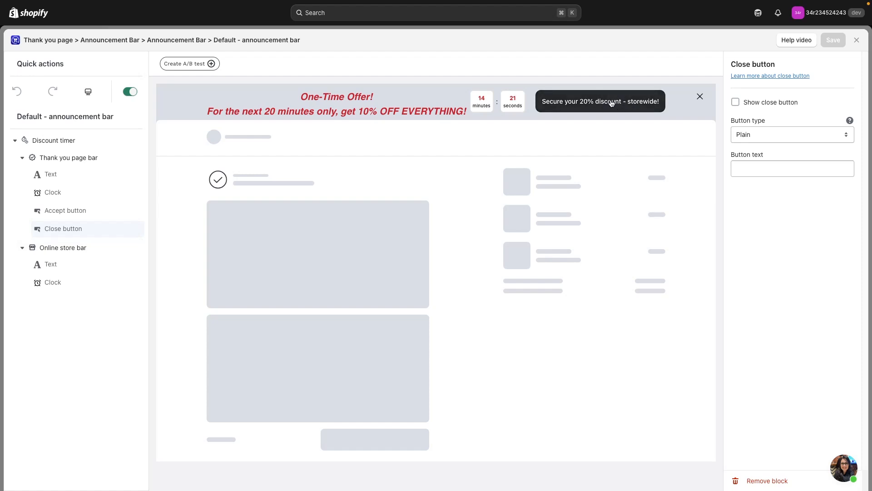
- Replace the online store bar's text with "Enjoy your 20% discount for the next {{discount code}}"
click(72, 251)
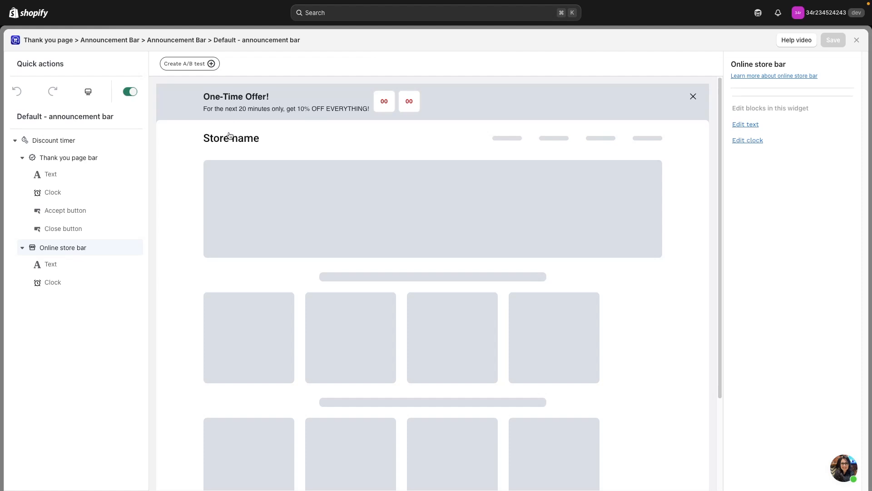
click(69, 265)
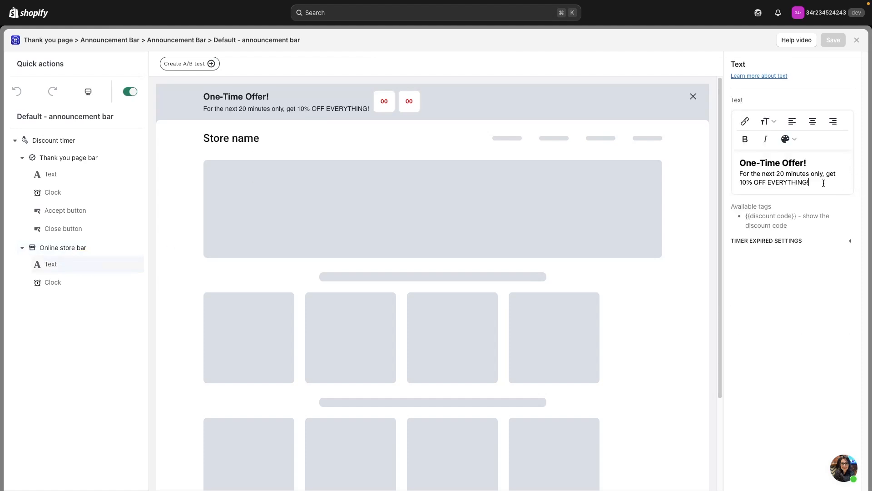
drag(824, 183, 732, 148)
text(Enjoy )
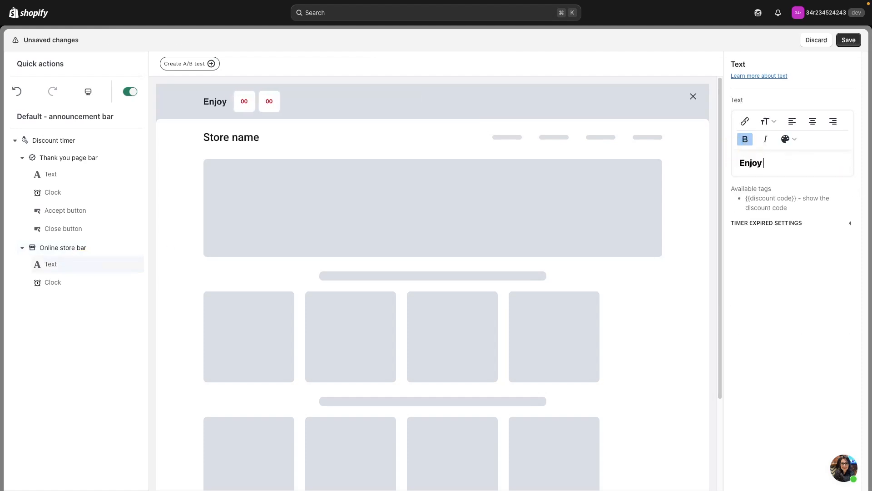
text(your 20% discount for the next)
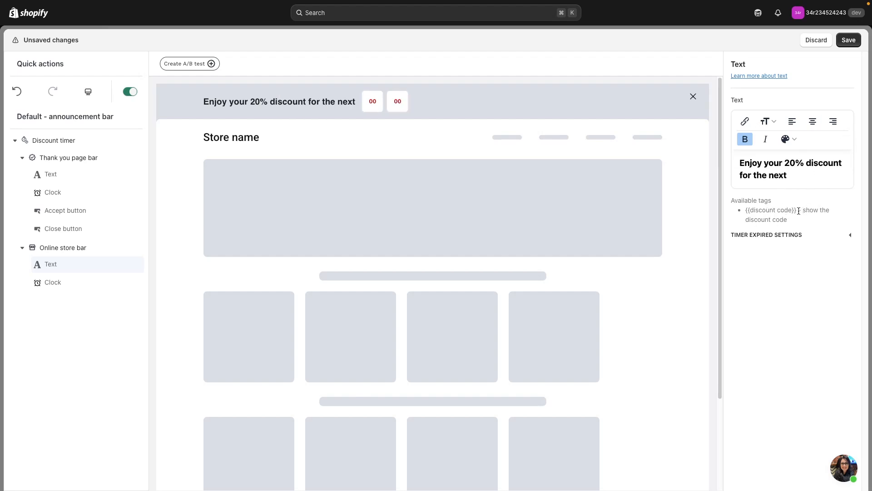
text({{)
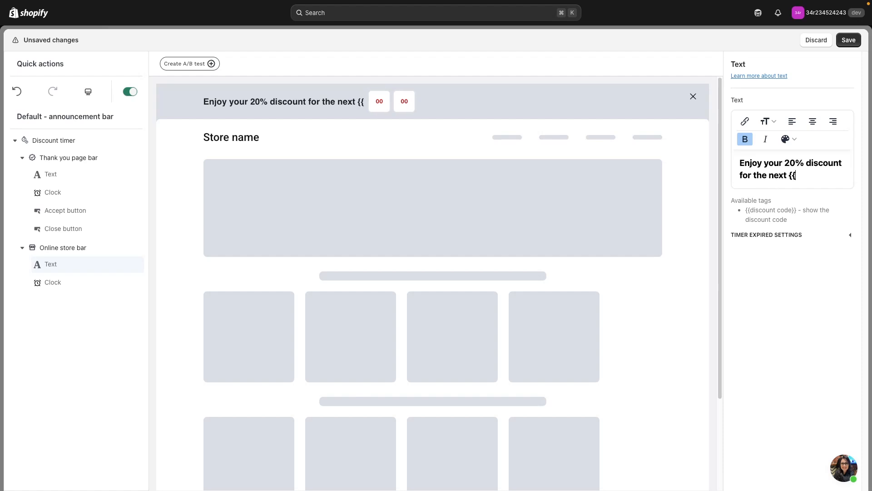
text(discount code}})
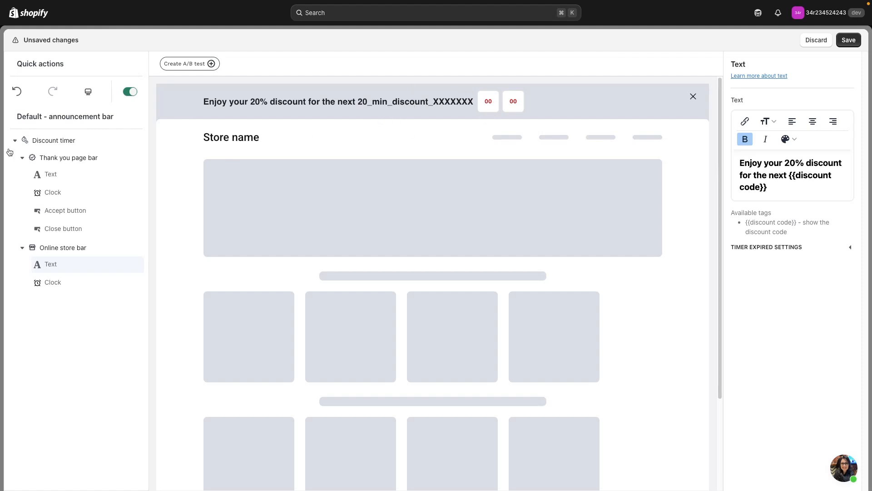
- In the discount timer's discount settings, set the value to 20 and the prefix to "blackfriday20%", and save the changes
click(76, 141)
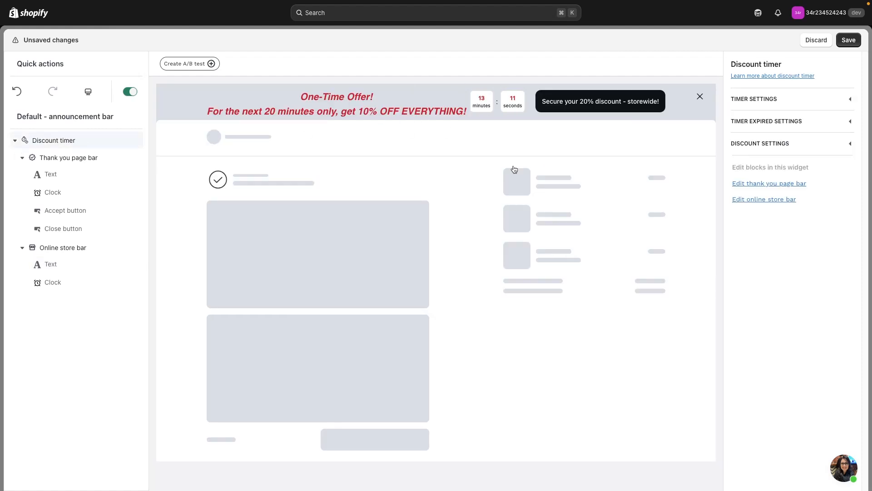
click(785, 144)
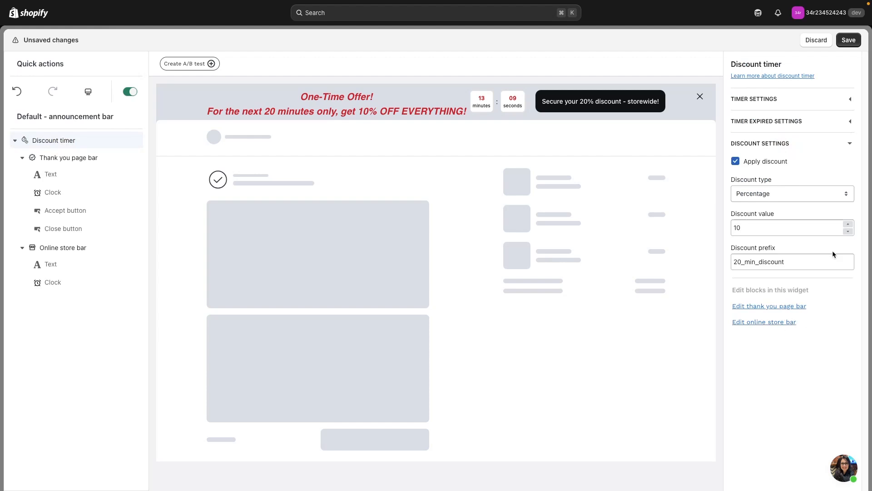
drag(809, 261, 672, 224)
text(20)
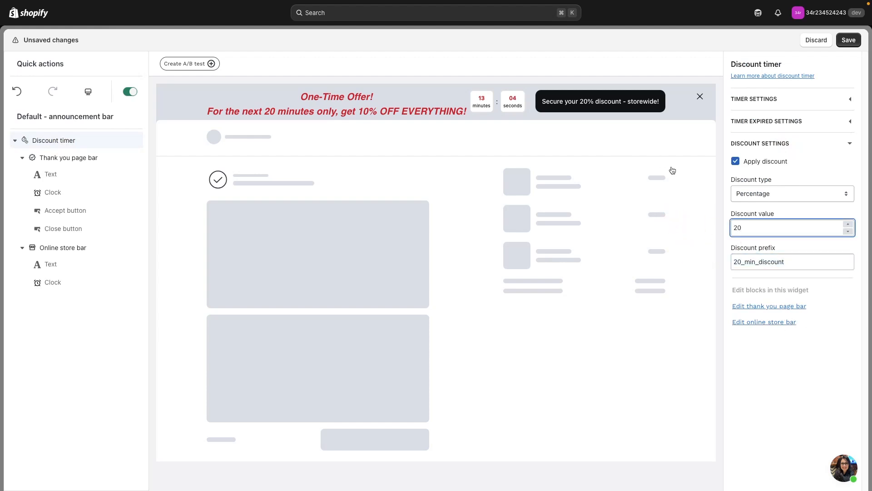
key(Tab)
text(b)
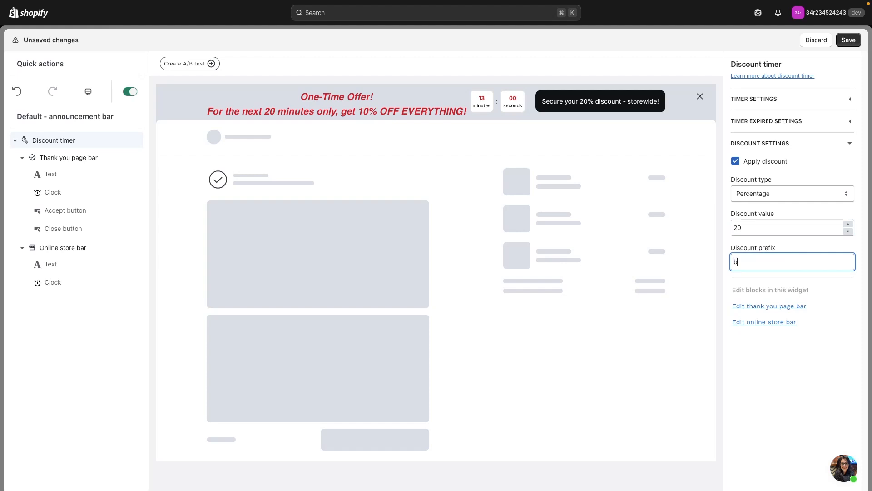
text(lackfriday20)
text(%)
click(849, 41)
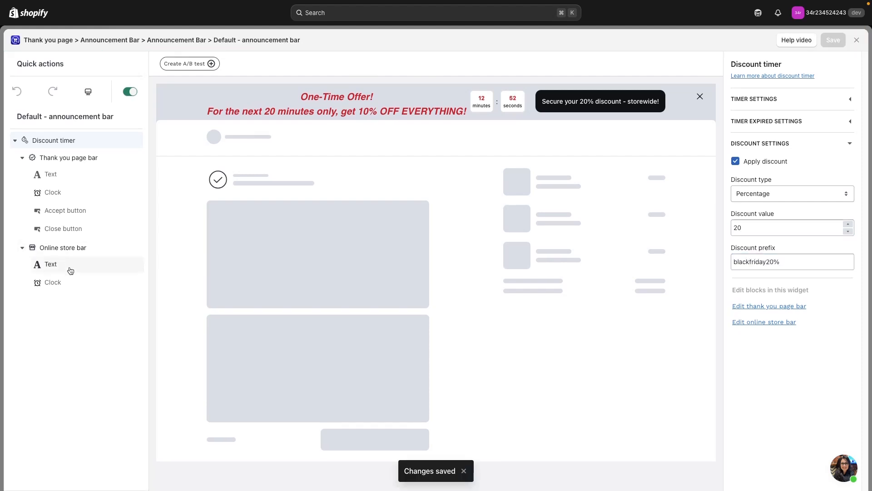
- Insert "20 minutes - until expiry - your code will automatically be added to your order!" before the online store bar's discount code tag and save
click(70, 271)
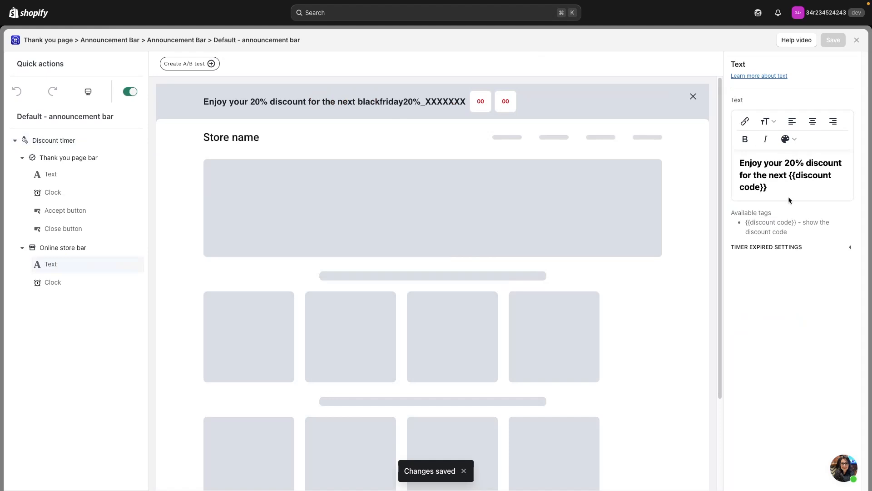
click(788, 176)
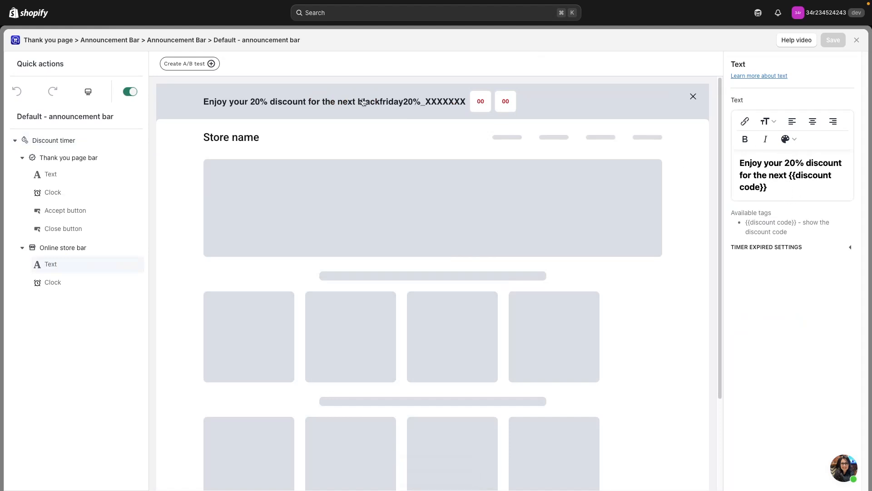
text(20 minutes - until expiry - your code will automatically)
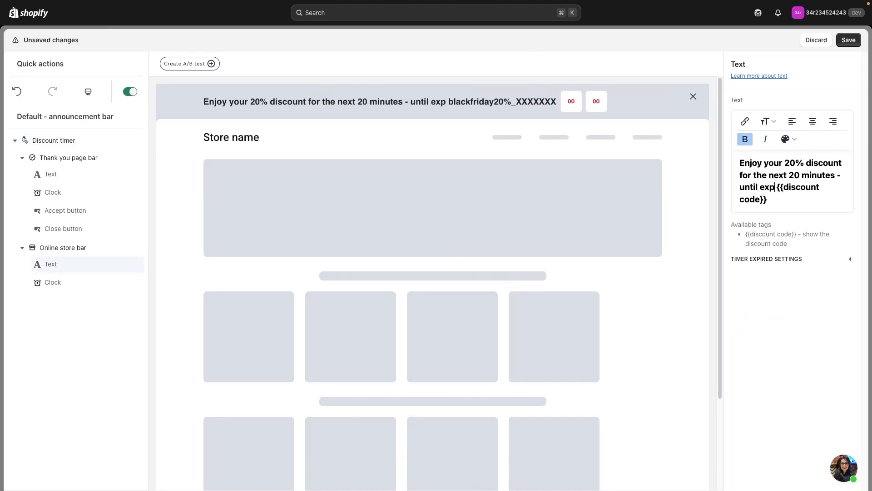
text( be added to your order!)
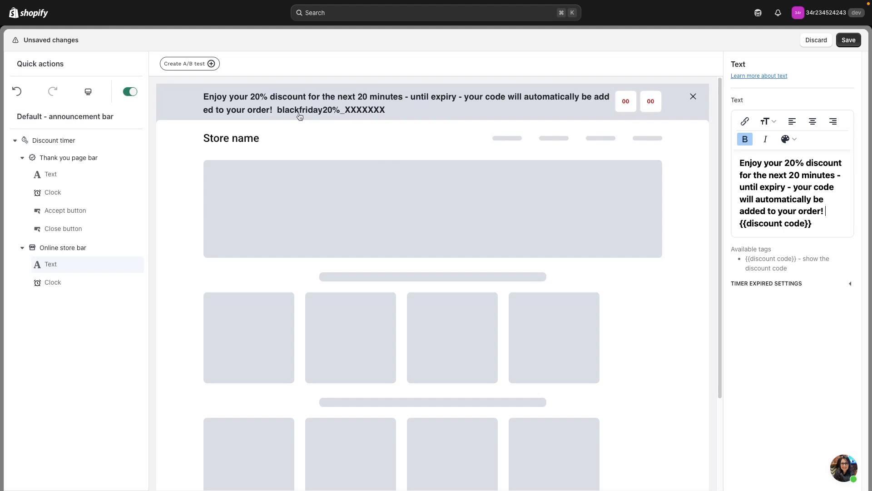
click(849, 40)
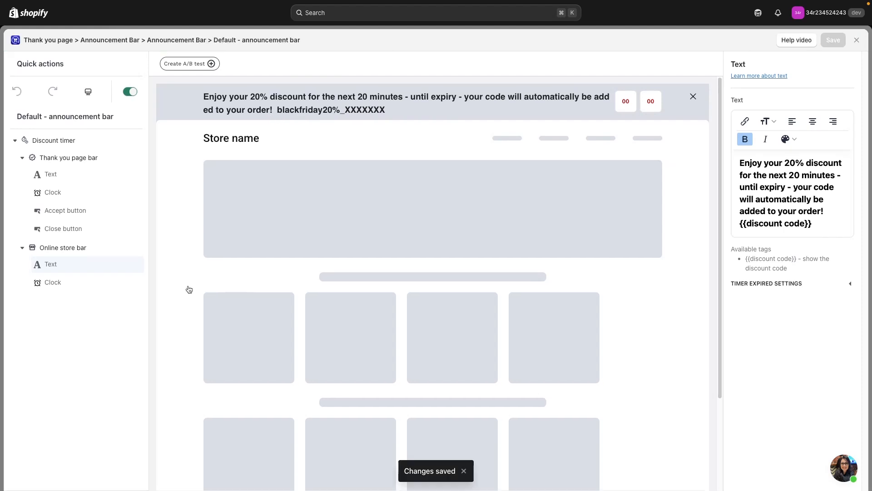
- Open the online store bar's clock settings, try the Transparent and Subdued clock backgrounds, and set it back to Base
click(82, 285)
click(790, 131)
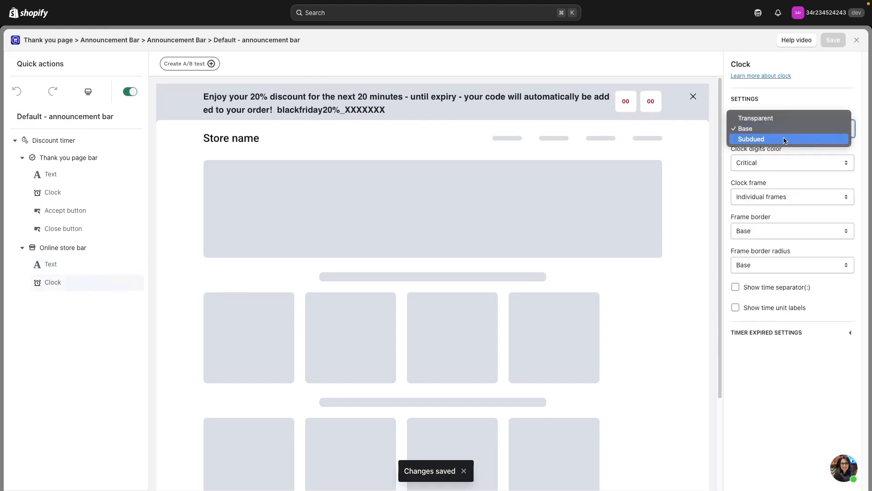
click(784, 119)
click(763, 129)
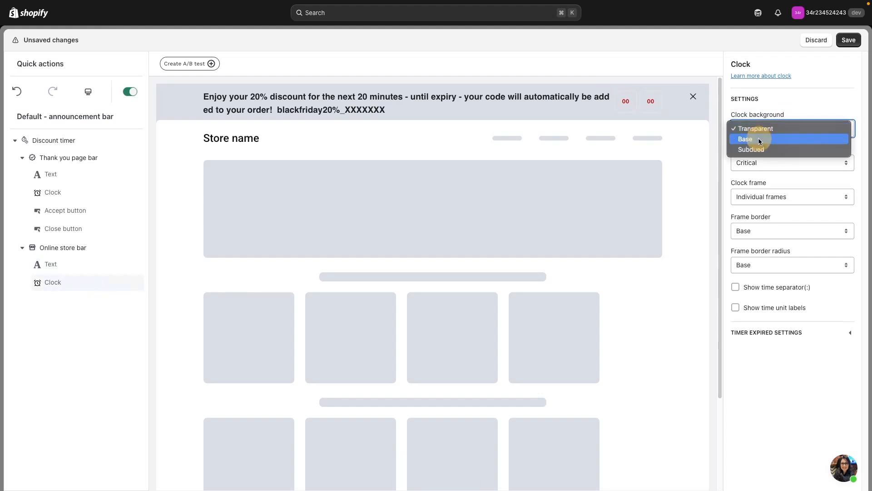
click(759, 150)
click(792, 128)
click(778, 121)
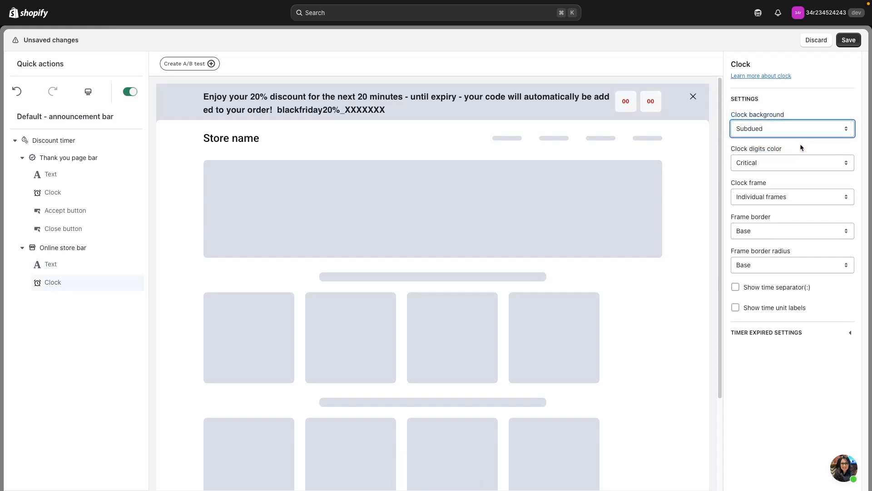
- Try the Warning clock digits color, set it back to Critical, and keep the clock frame on Individual frames
click(783, 158)
click(779, 129)
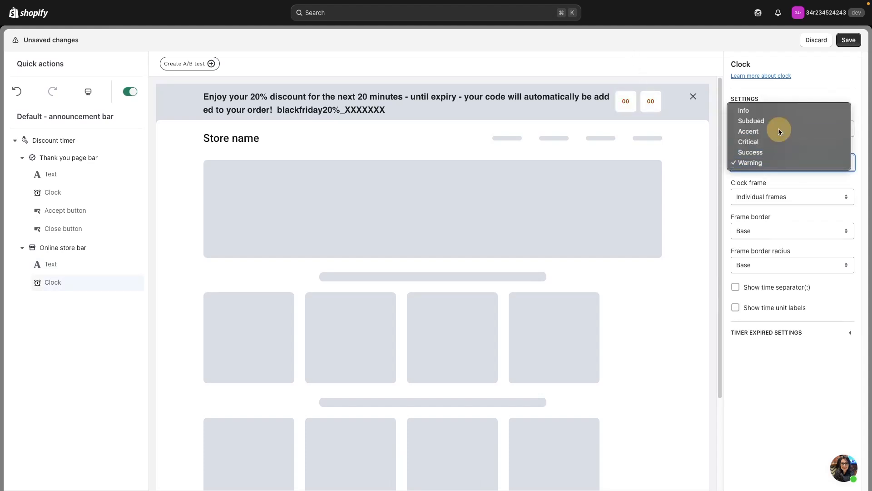
click(789, 164)
click(778, 198)
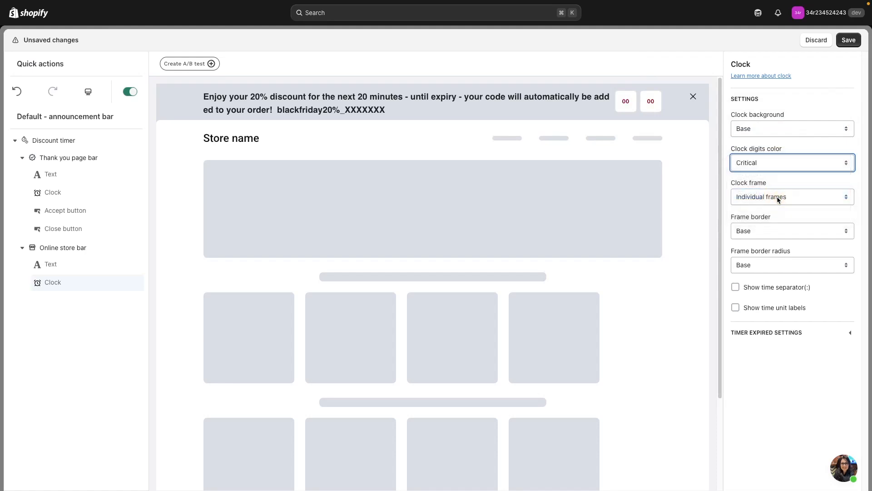
click(790, 196)
click(772, 208)
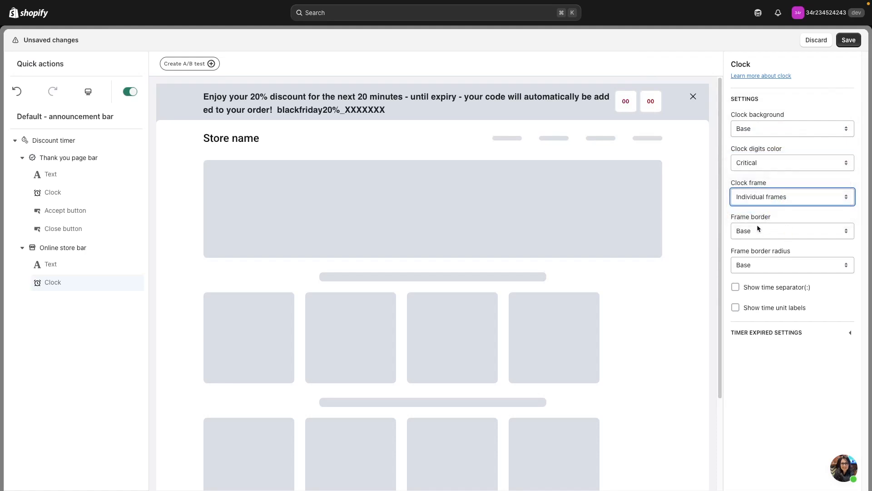
- Set the online store clock's frame border to Dotted and show its time separator and time unit labels
click(762, 232)
click(763, 250)
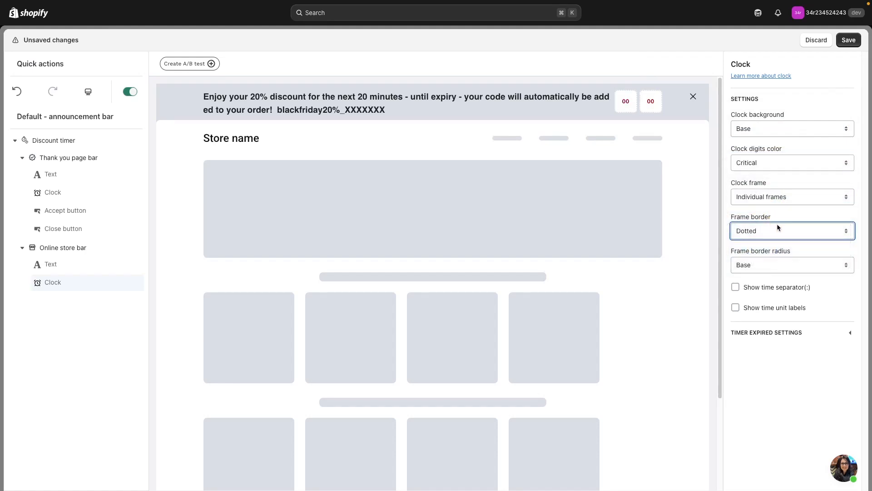
click(777, 231)
click(785, 286)
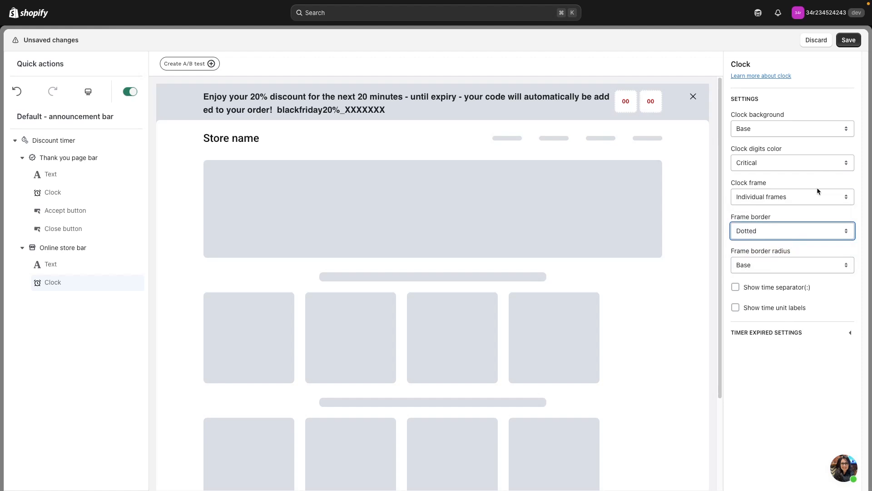
click(754, 291)
click(754, 314)
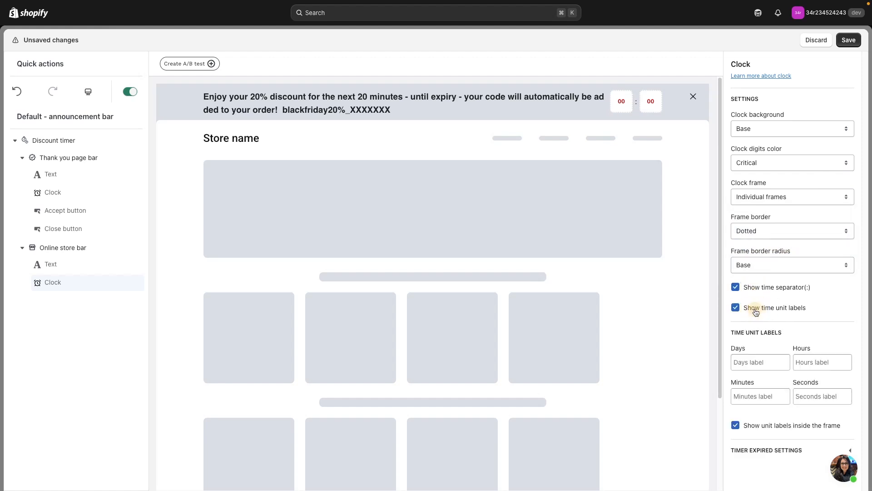
- Label the online store clock's units "minutes" and "seconds" and save the changes
click(759, 395)
text(minutes)
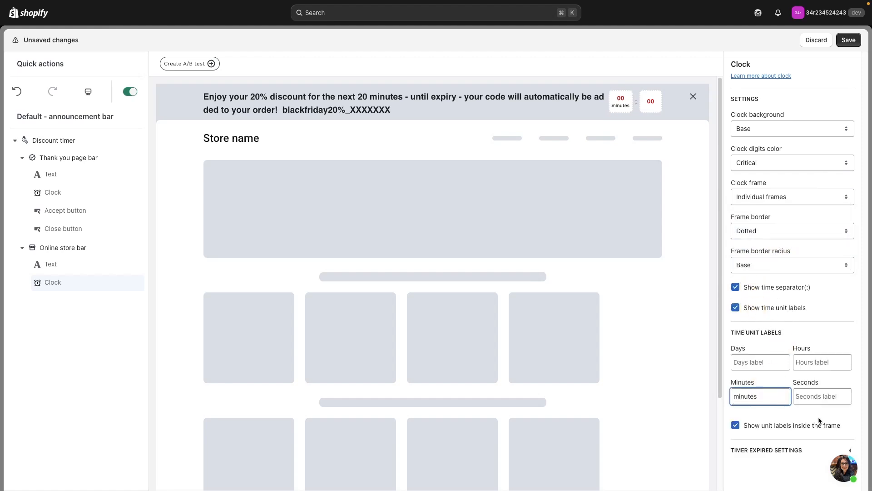
click(826, 395)
text(seconds)
click(849, 40)
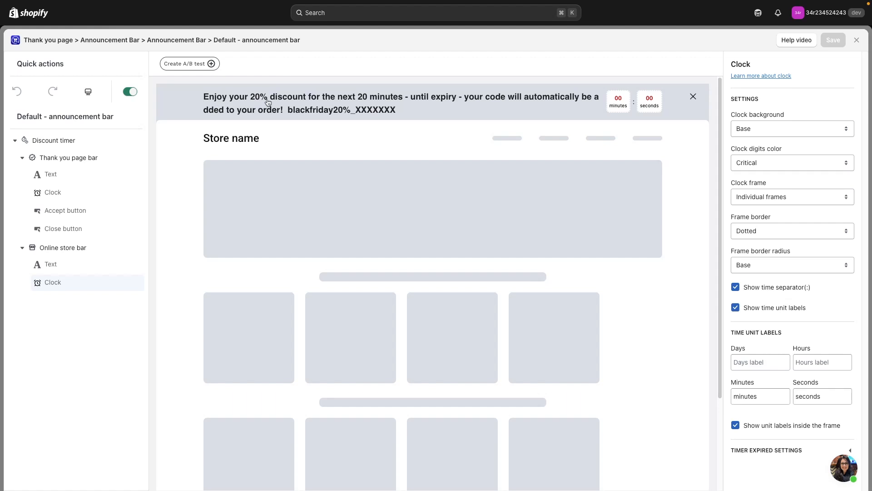
- Color all of the online store bar's text red and save the changes
click(293, 111)
click(95, 267)
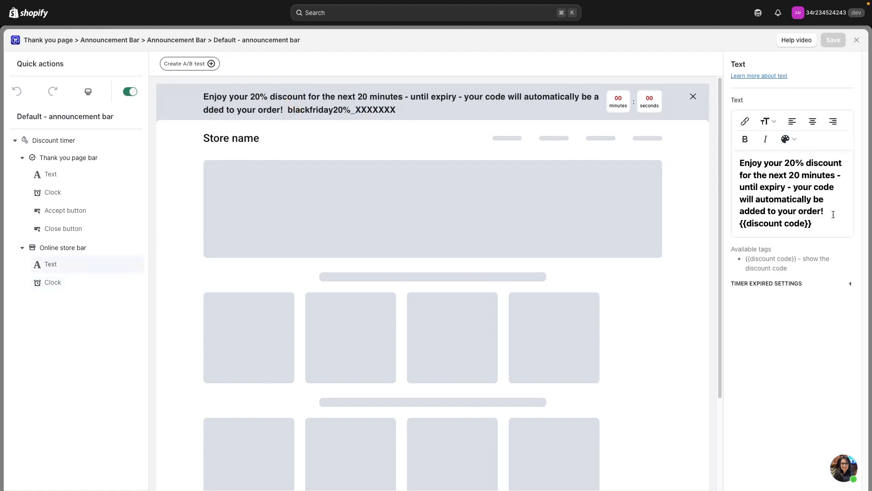
key(ctrl+a)
click(789, 139)
click(797, 241)
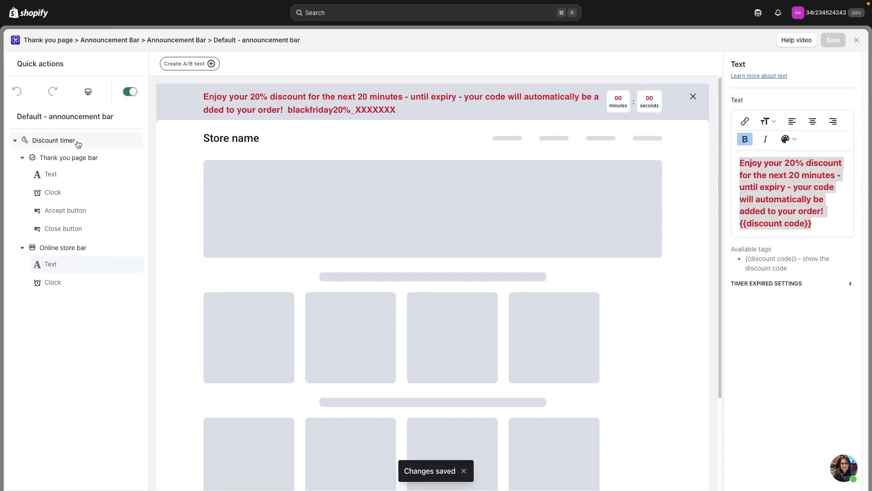
- Replace the online store bar's text when the timer runs out with "Better luck next time. 20% next time." and preview the active and expired offers
click(822, 284)
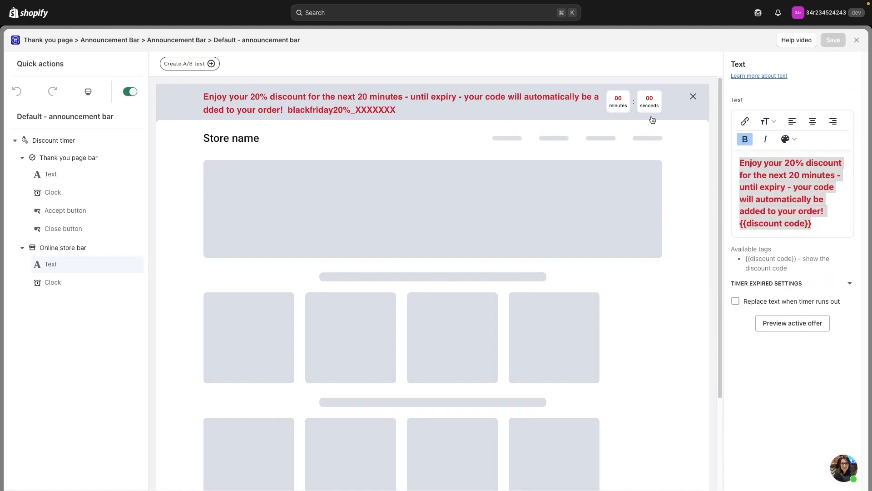
click(735, 301)
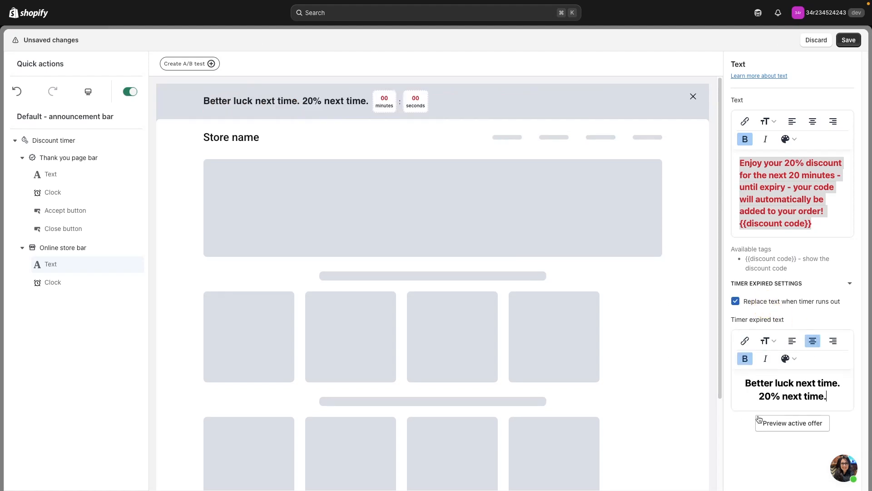
click(806, 427)
click(806, 427)
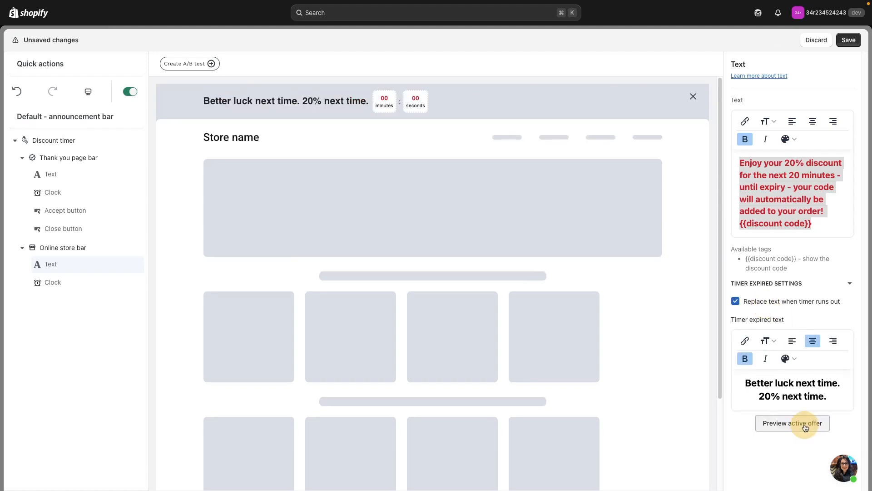
click(806, 427)
click(806, 427)
click(806, 427)
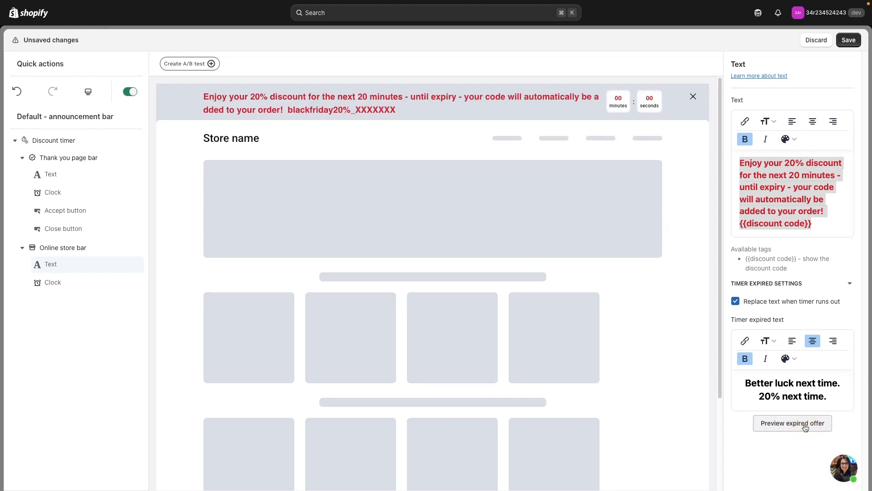
- Preview the online store bar's expired and active offers, and save it with the expired text replacement turned off
click(805, 427)
click(805, 427)
click(806, 428)
click(805, 427)
click(805, 427)
click(806, 427)
click(806, 427)
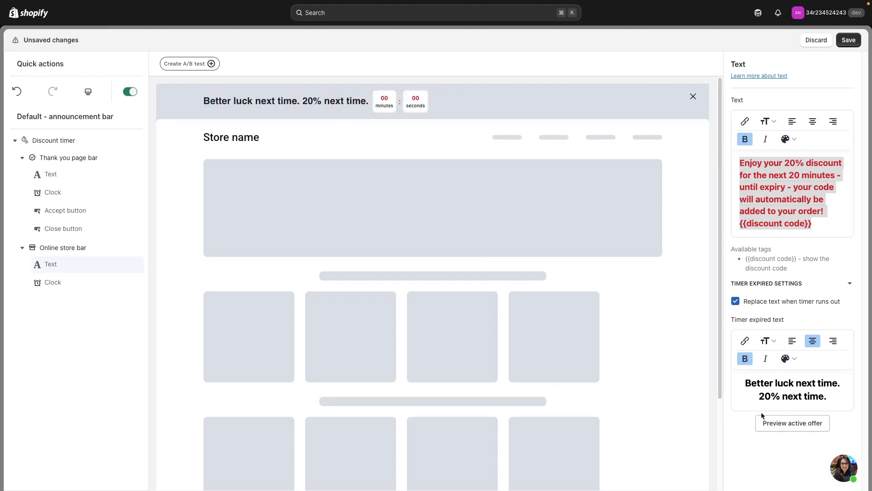
click(736, 302)
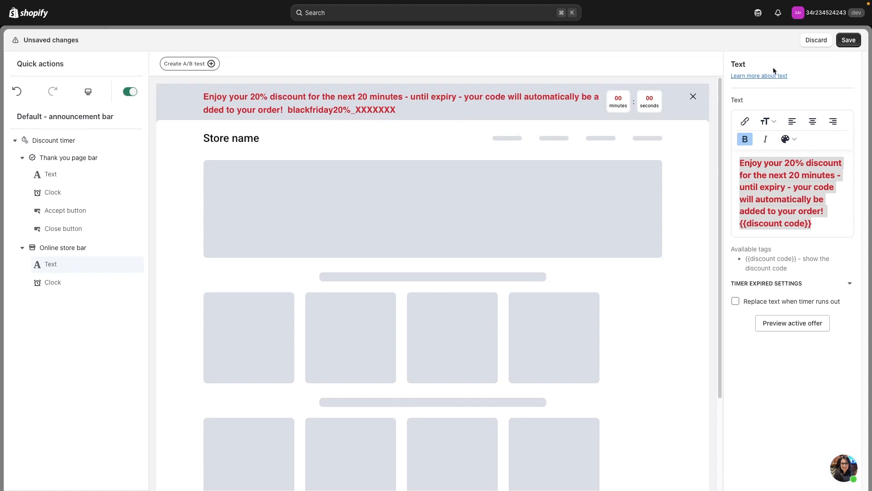
click(847, 41)
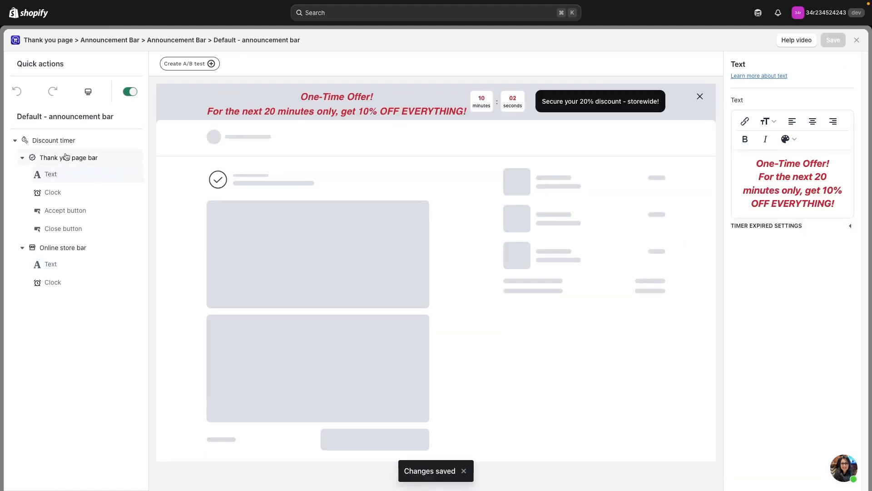
- Replace the Thank you page bar's text when the timer runs out with "Missed it this time? Next time!"
click(808, 229)
click(741, 243)
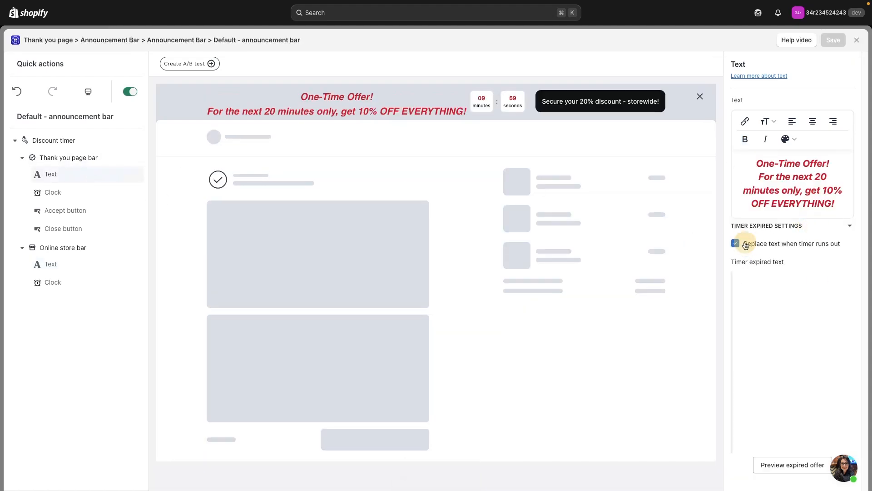
triple_click(817, 325)
key(BackSpace)
text(Missed it this time? Next time!)
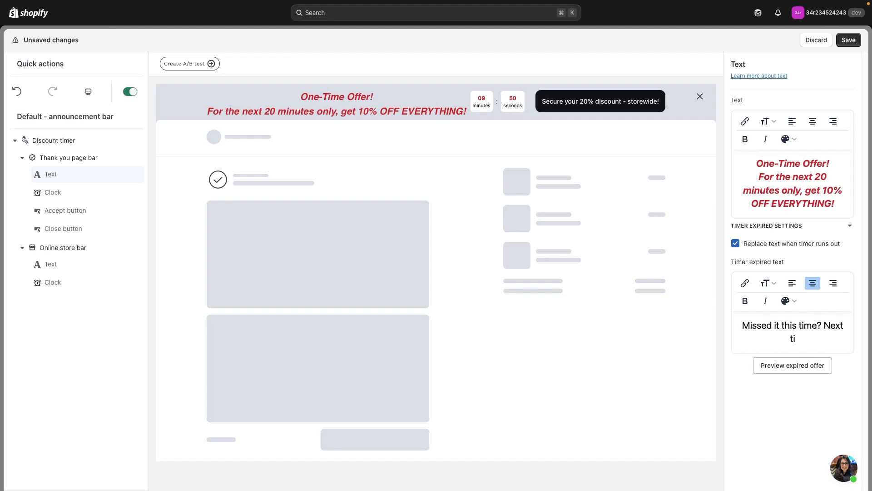
- Preview the Thank you page bar's expired and active offers, and save the changes before closing the editor
click(798, 370)
click(799, 371)
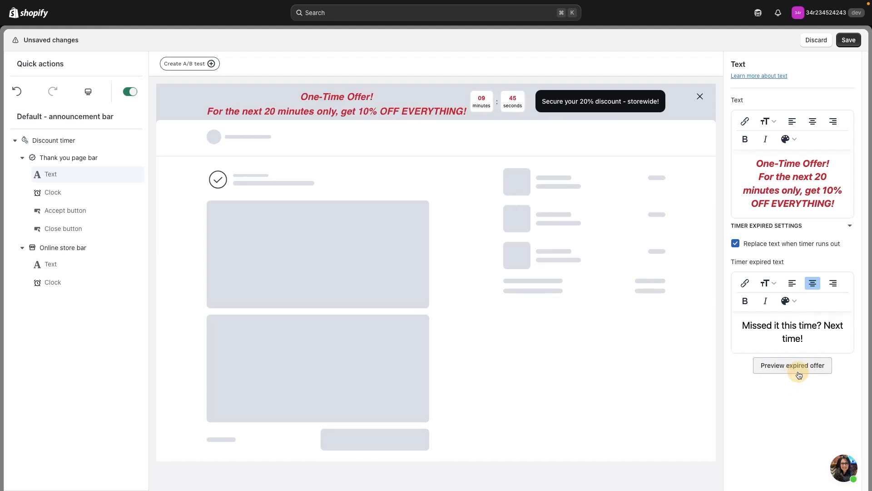
click(799, 371)
click(799, 371)
click(849, 40)
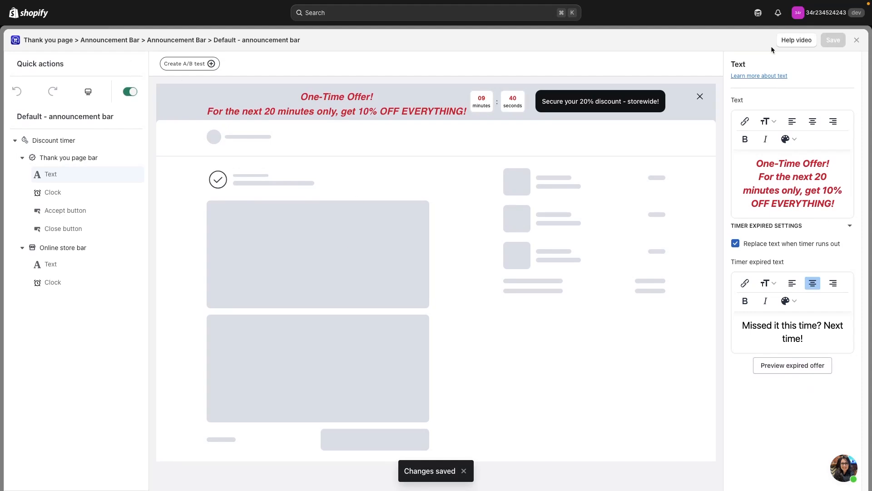
click(857, 42)
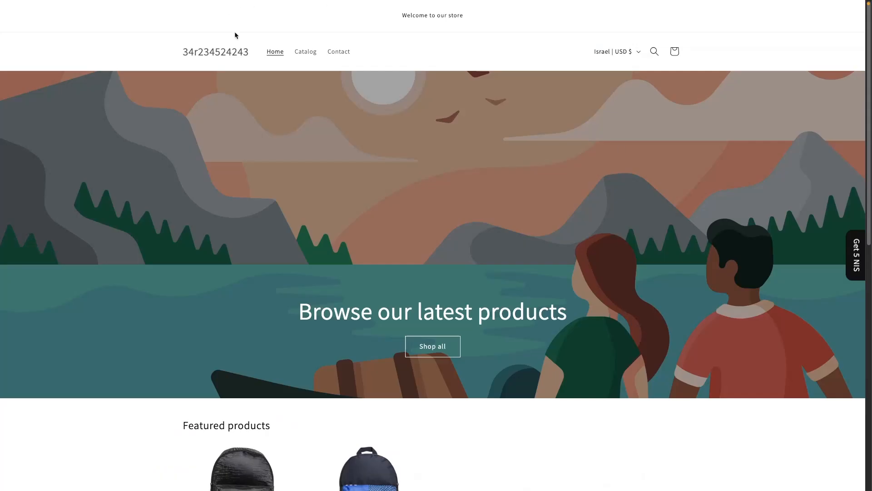
- Find the NIKE | SWOOSH PRO FLAT PEAK CAP in the storefront catalog and buy it immediately
click(298, 54)
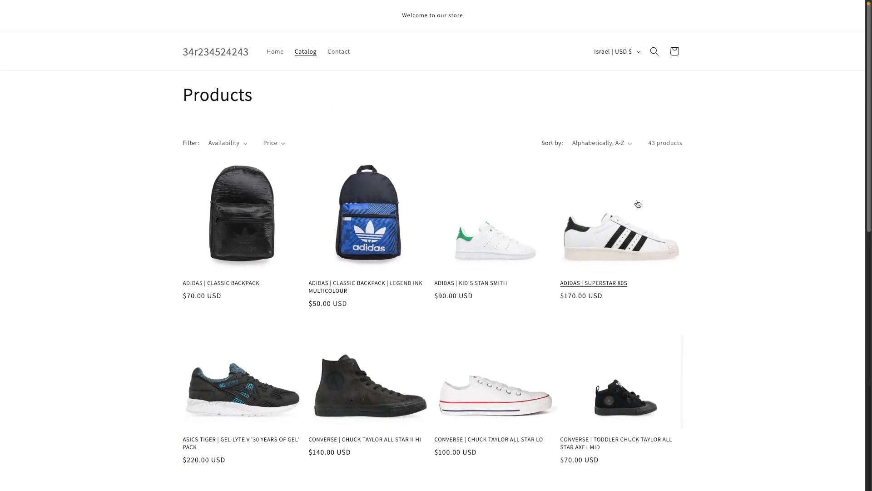
scroll(611, 189, down, 12)
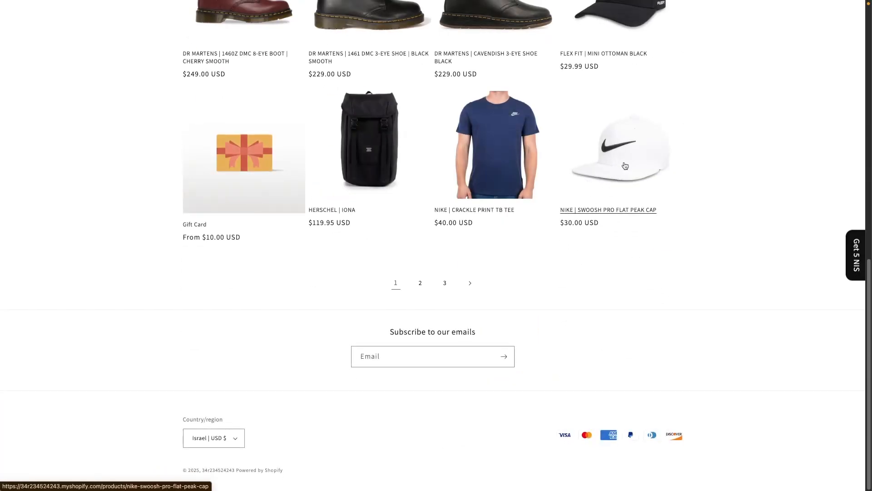
click(627, 184)
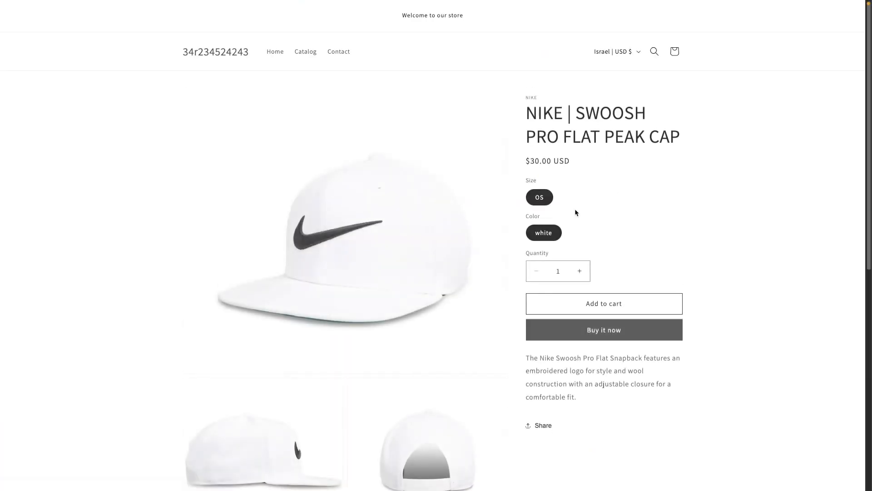
scroll(626, 359, down, 1)
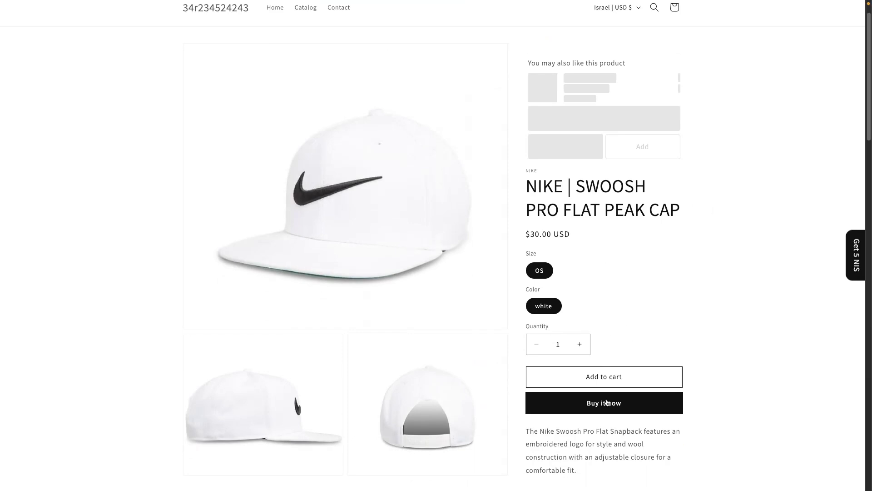
click(612, 402)
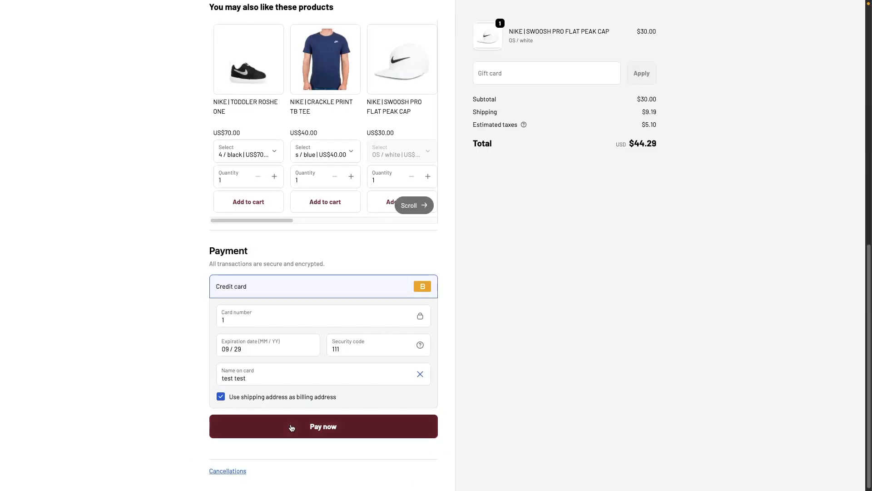
- Pay for the cap order and decline the post-purchase offer to reach the Thank you page
click(301, 430)
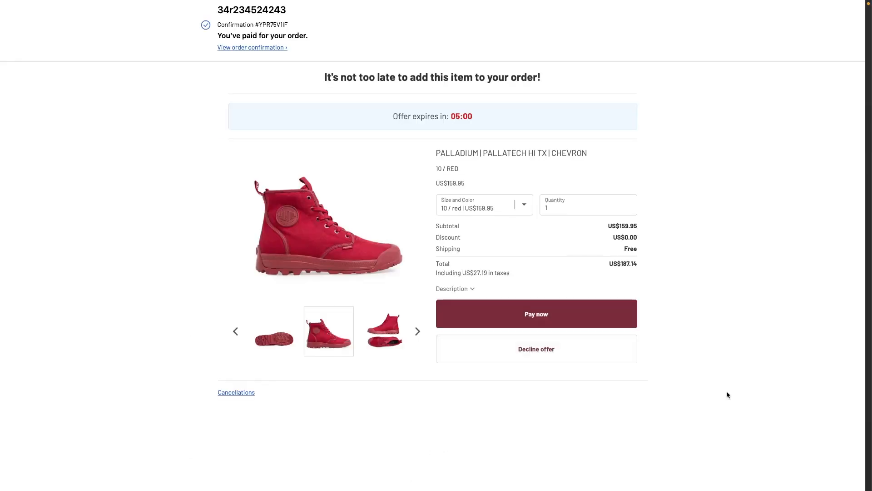
click(536, 349)
click(542, 348)
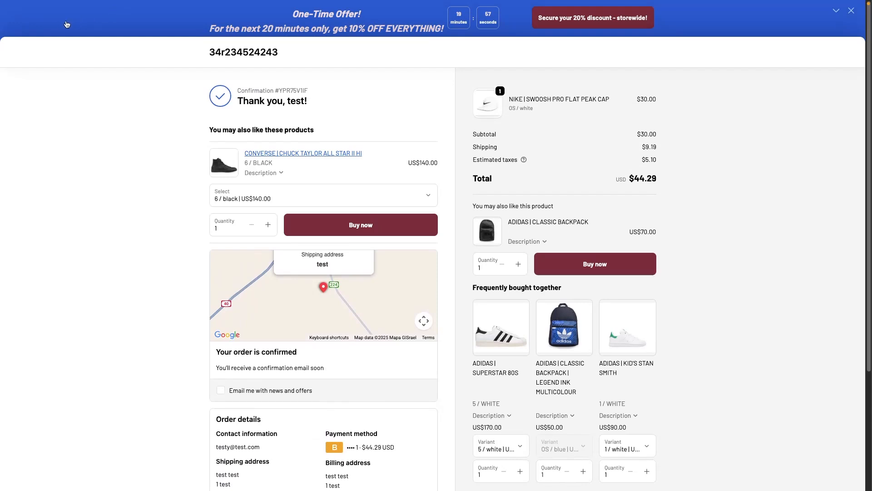
- Examine the announcement bar's offer text, countdown clock and discount button on the Thank you page
right_click(458, 18)
click(599, 63)
scroll(596, 273, down, 3)
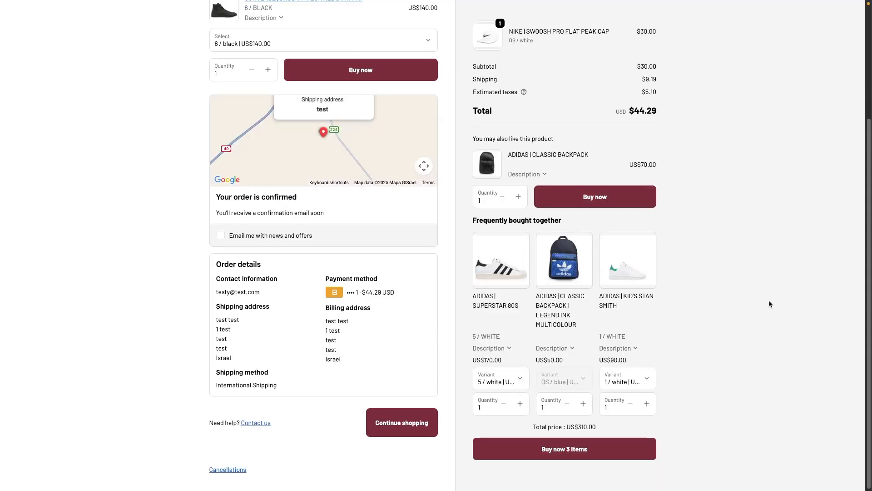
scroll(769, 300, up, 3)
scroll(288, 181, down, 3)
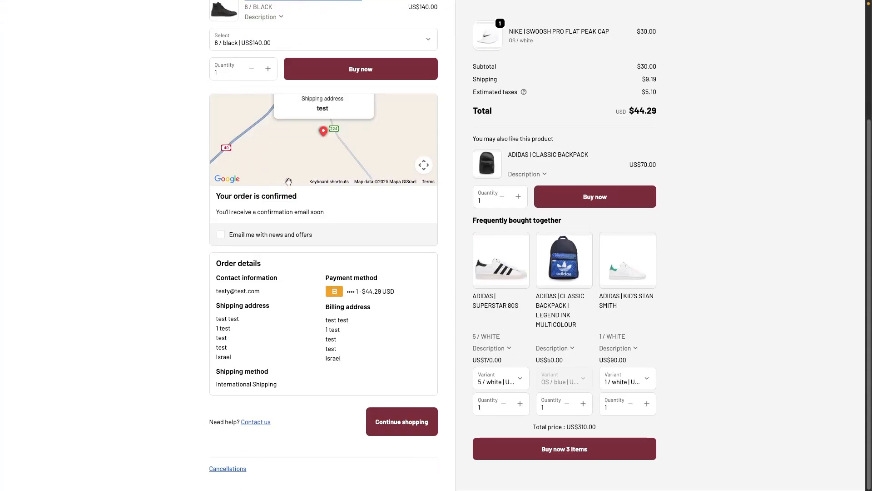
scroll(236, 180, up, 3)
scroll(589, 107, down, 3)
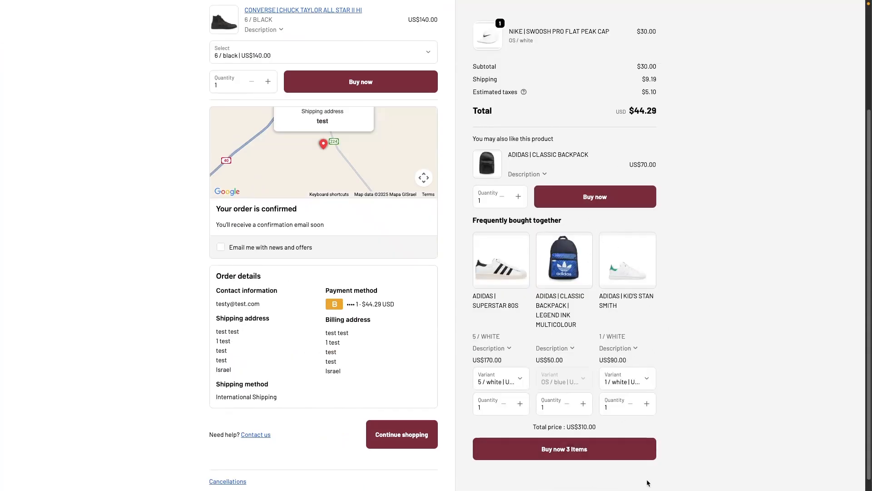
scroll(674, 293, up, 3)
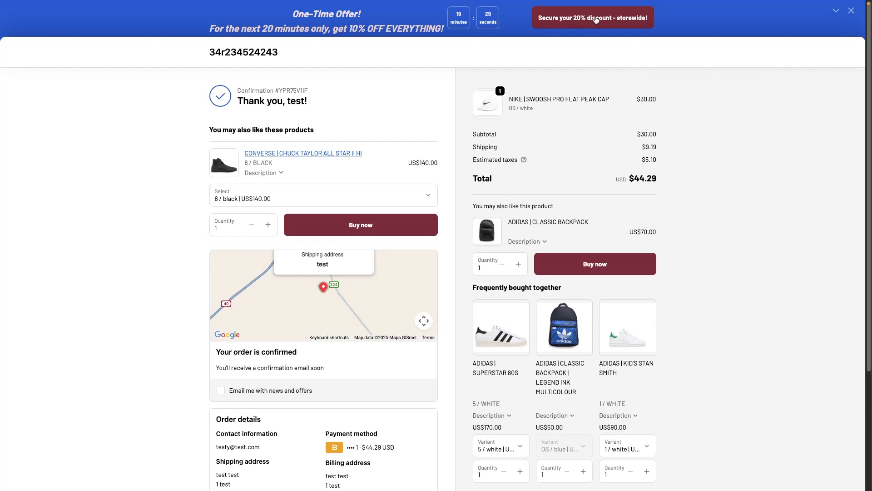
- Secure the 20% storewide discount from the announcement bar and review the online store bar's text, code and clock
click(595, 18)
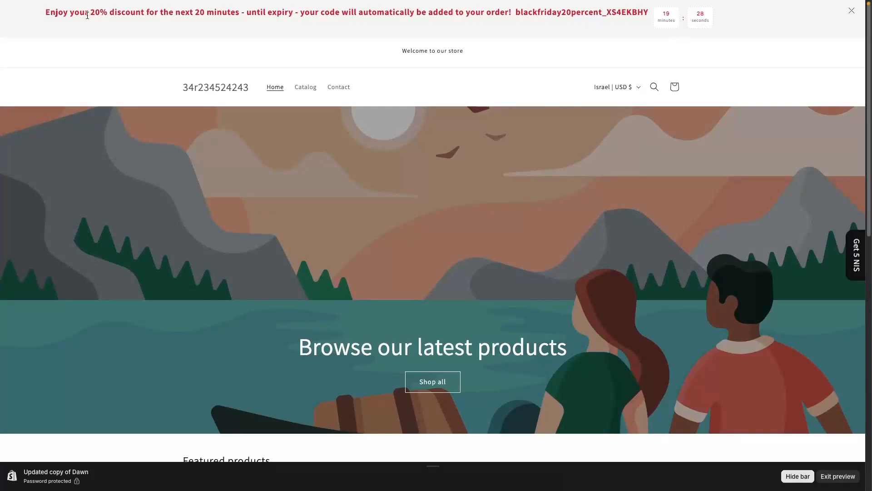
drag(47, 12, 647, 12)
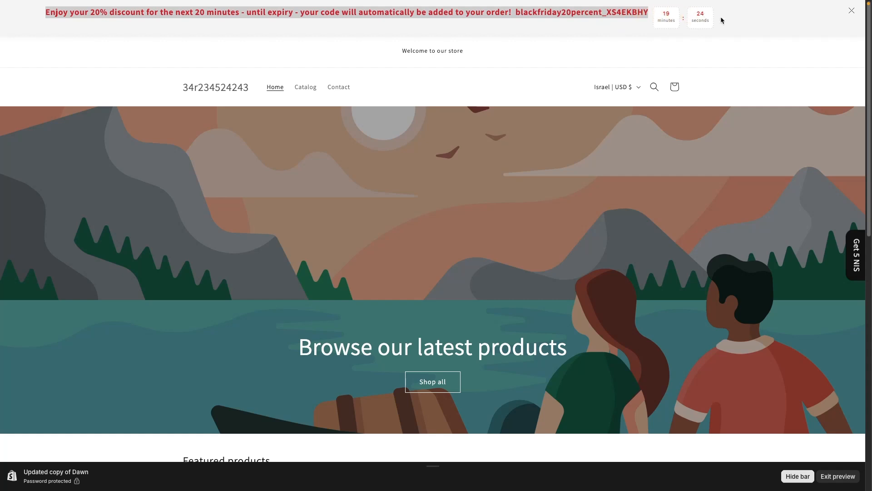
click(704, 20)
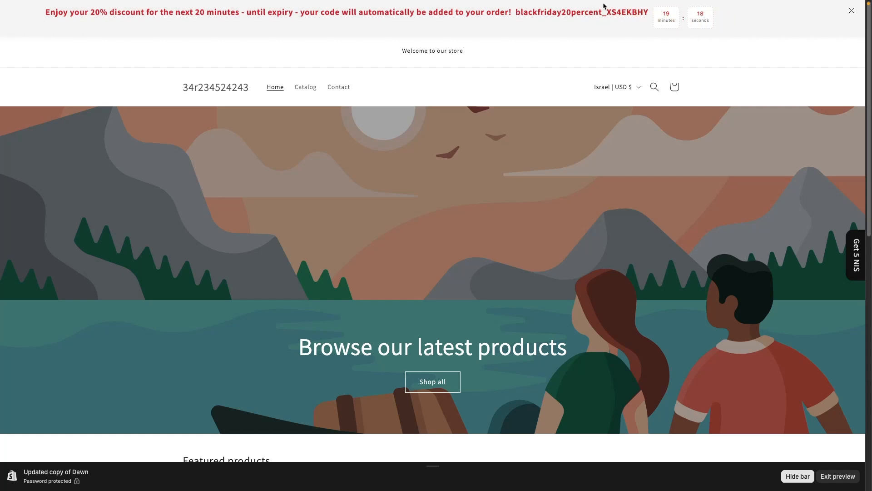
scroll(572, 162, down, 10)
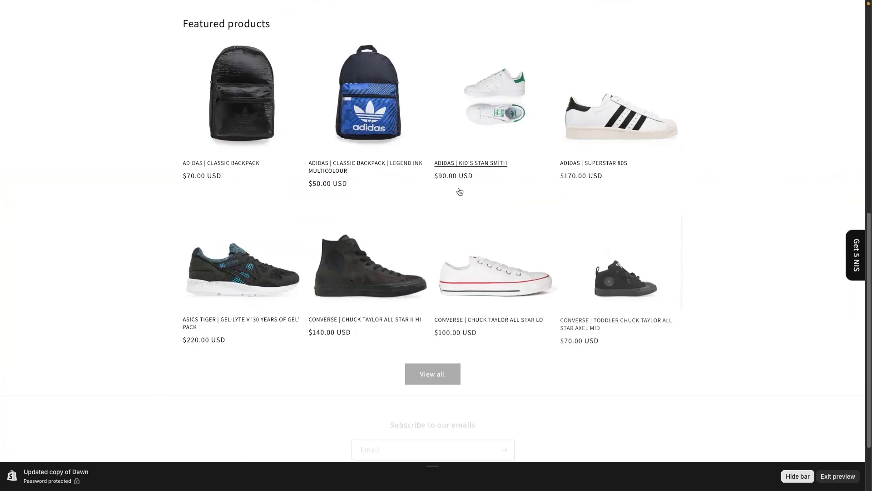
- Check the automatically applied discount code in the cart and proceed to checkout
click(254, 120)
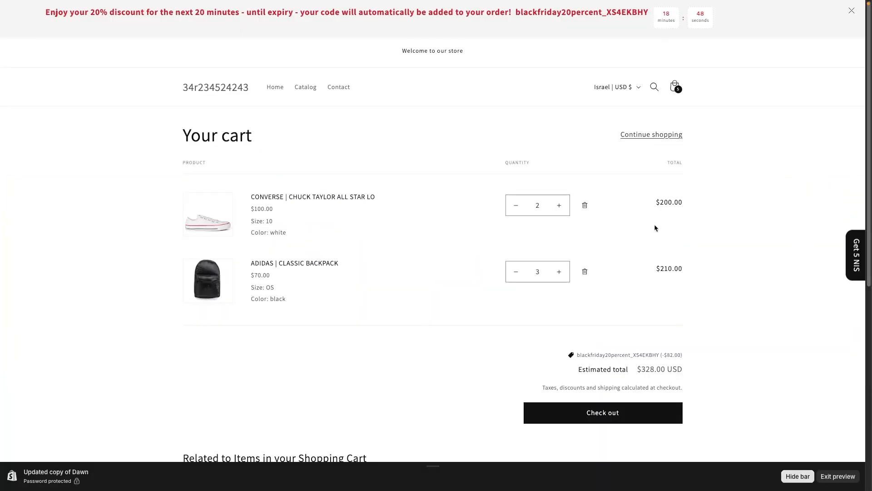
click(686, 356)
drag(685, 356, 657, 354)
click(687, 353)
scroll(673, 166, down, 4)
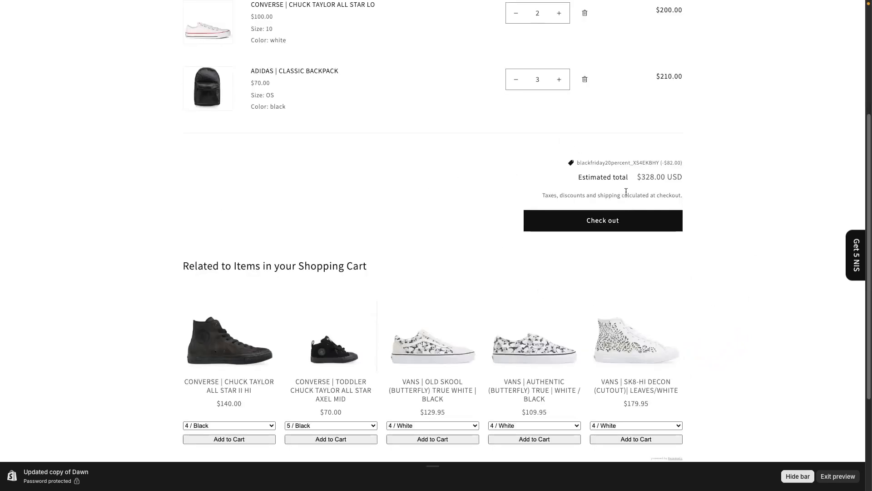
click(610, 226)
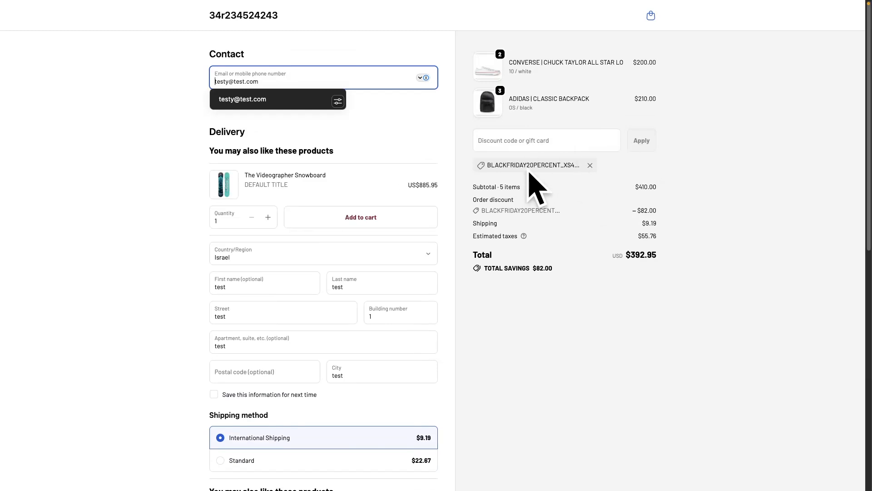
- Check the order discount, subtotal and total in the checkout summary
drag(472, 210, 672, 209)
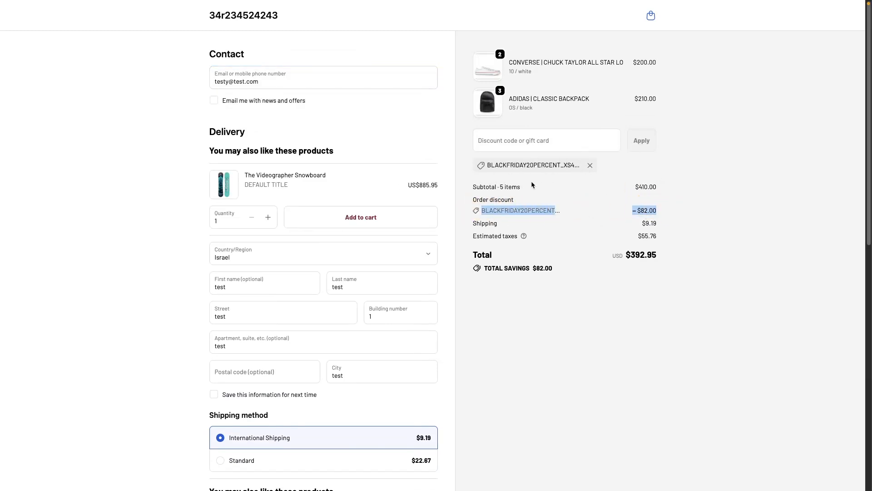
drag(476, 187, 688, 190)
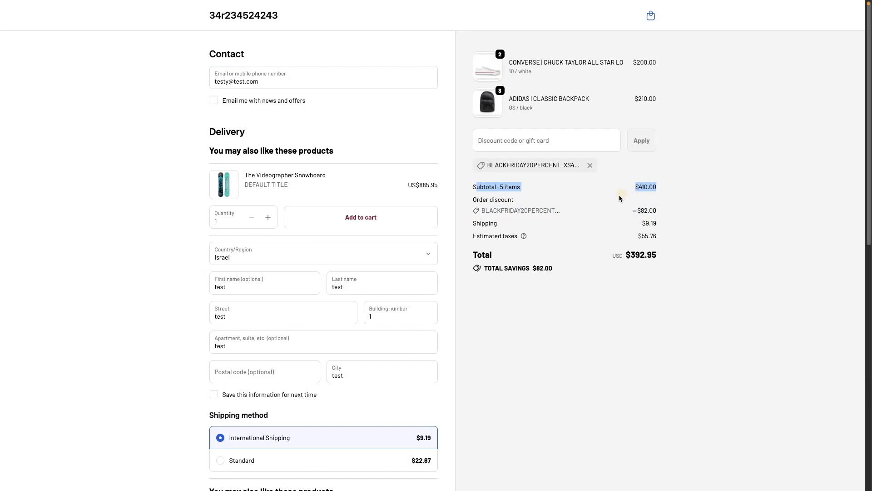
click(667, 253)
- Fill in the card number, expiration date and security code, and pay for the discounted order
scroll(353, 141, down, 6)
scroll(353, 142, down, 5)
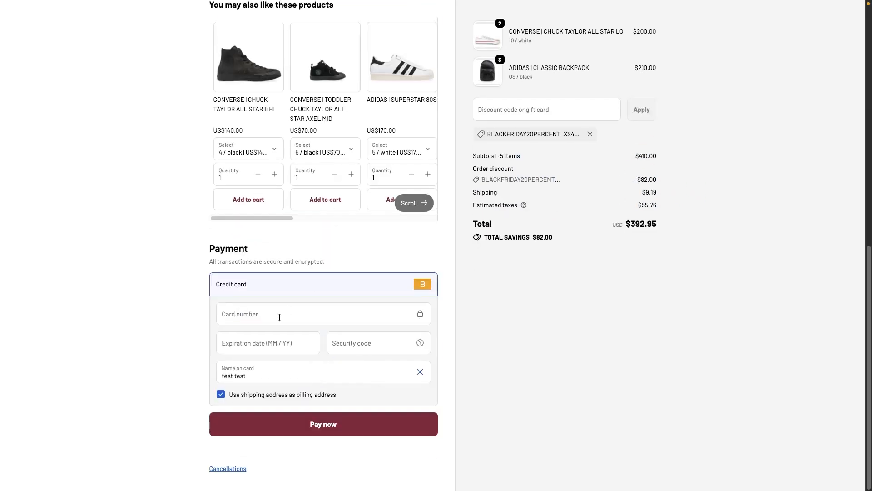
click(276, 313)
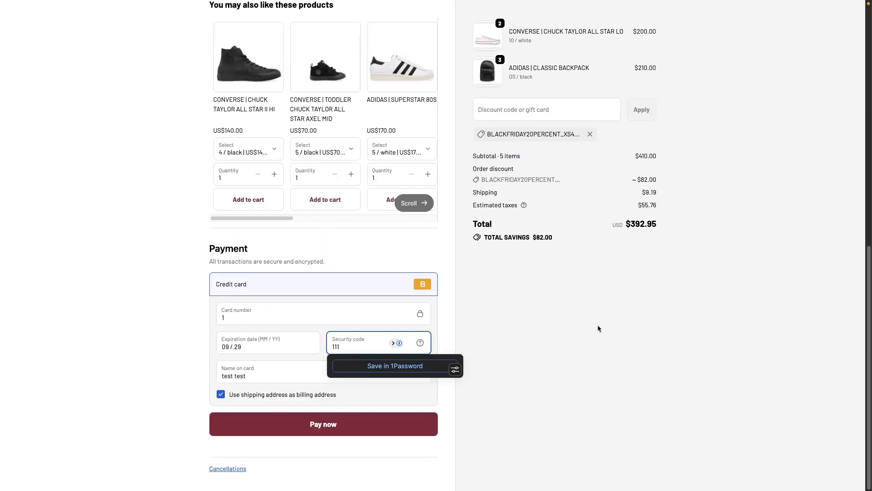
click(547, 379)
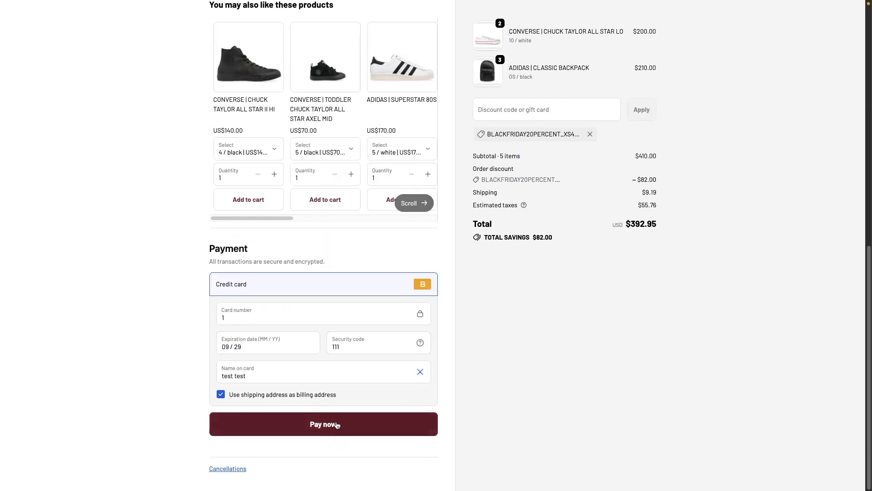
click(335, 423)
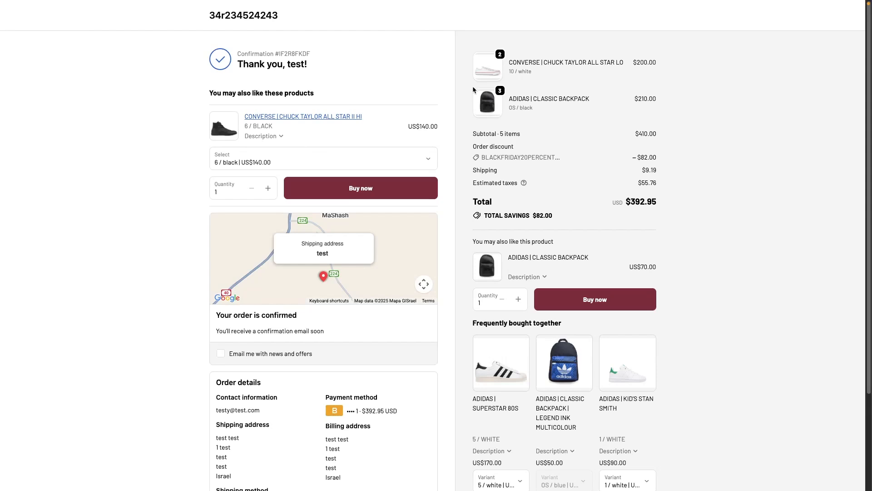
scroll(819, 157, down, 1)
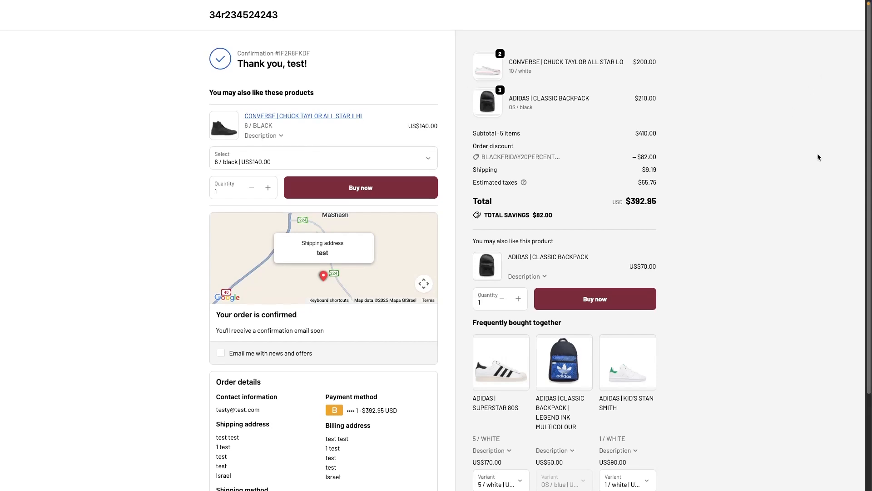